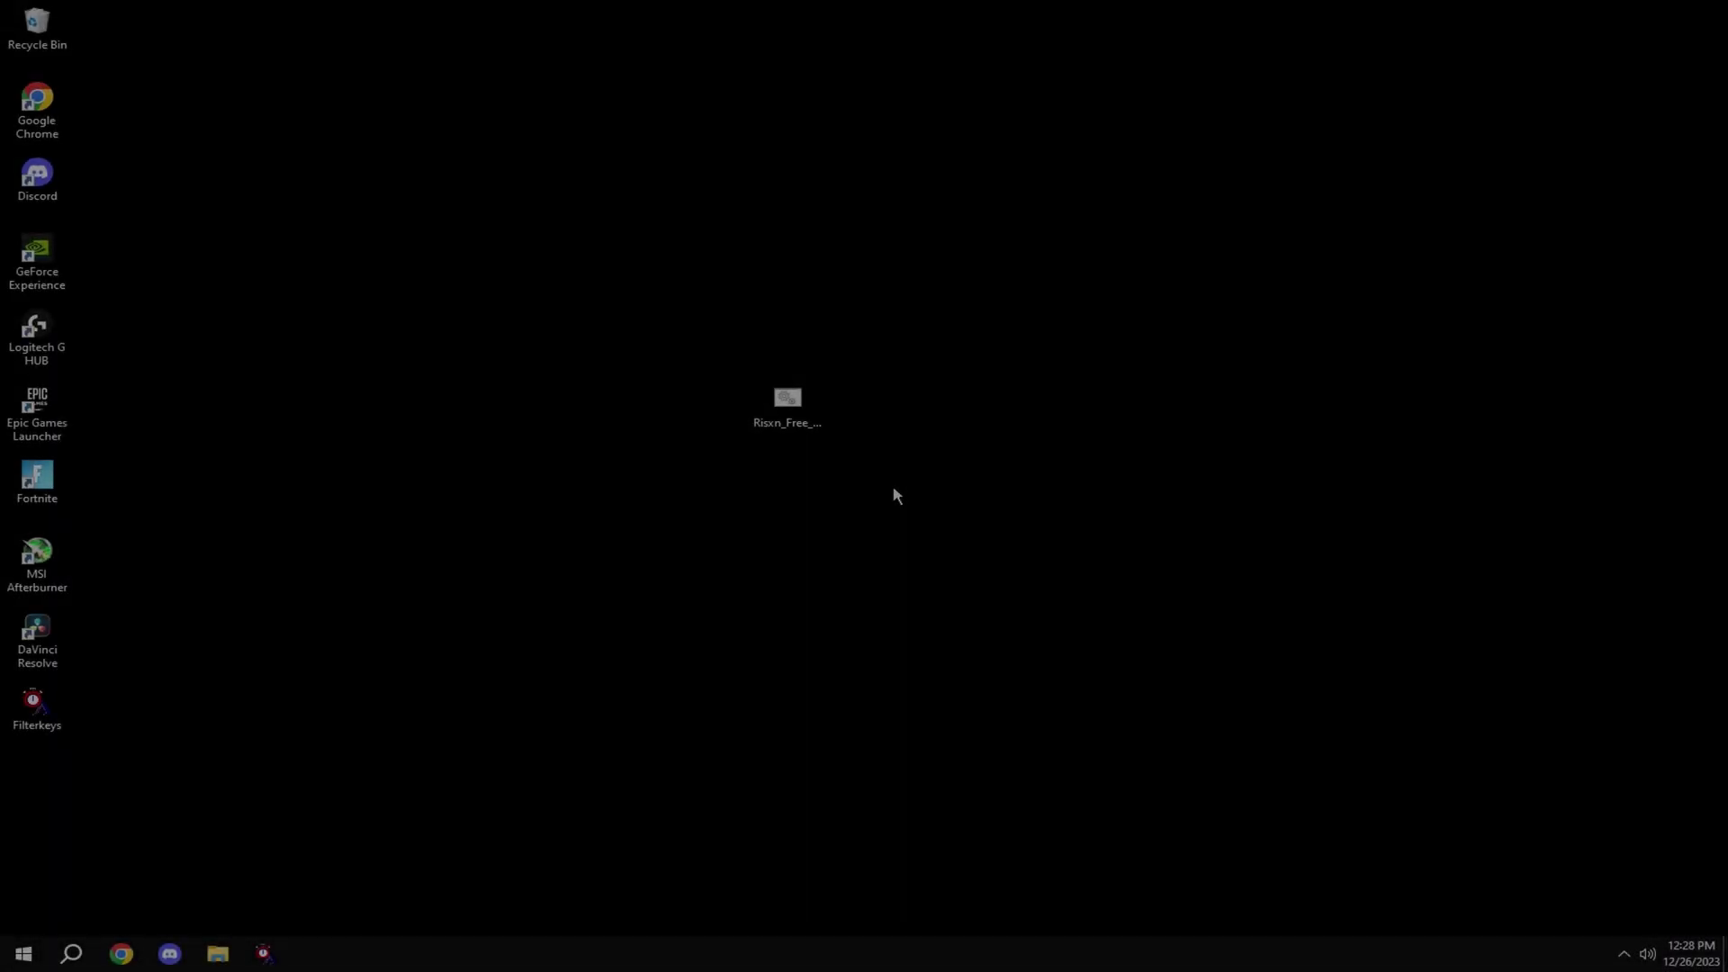
- Create a restore point named 'risxn' for drive C: from the Create a restore point settings
key("super")
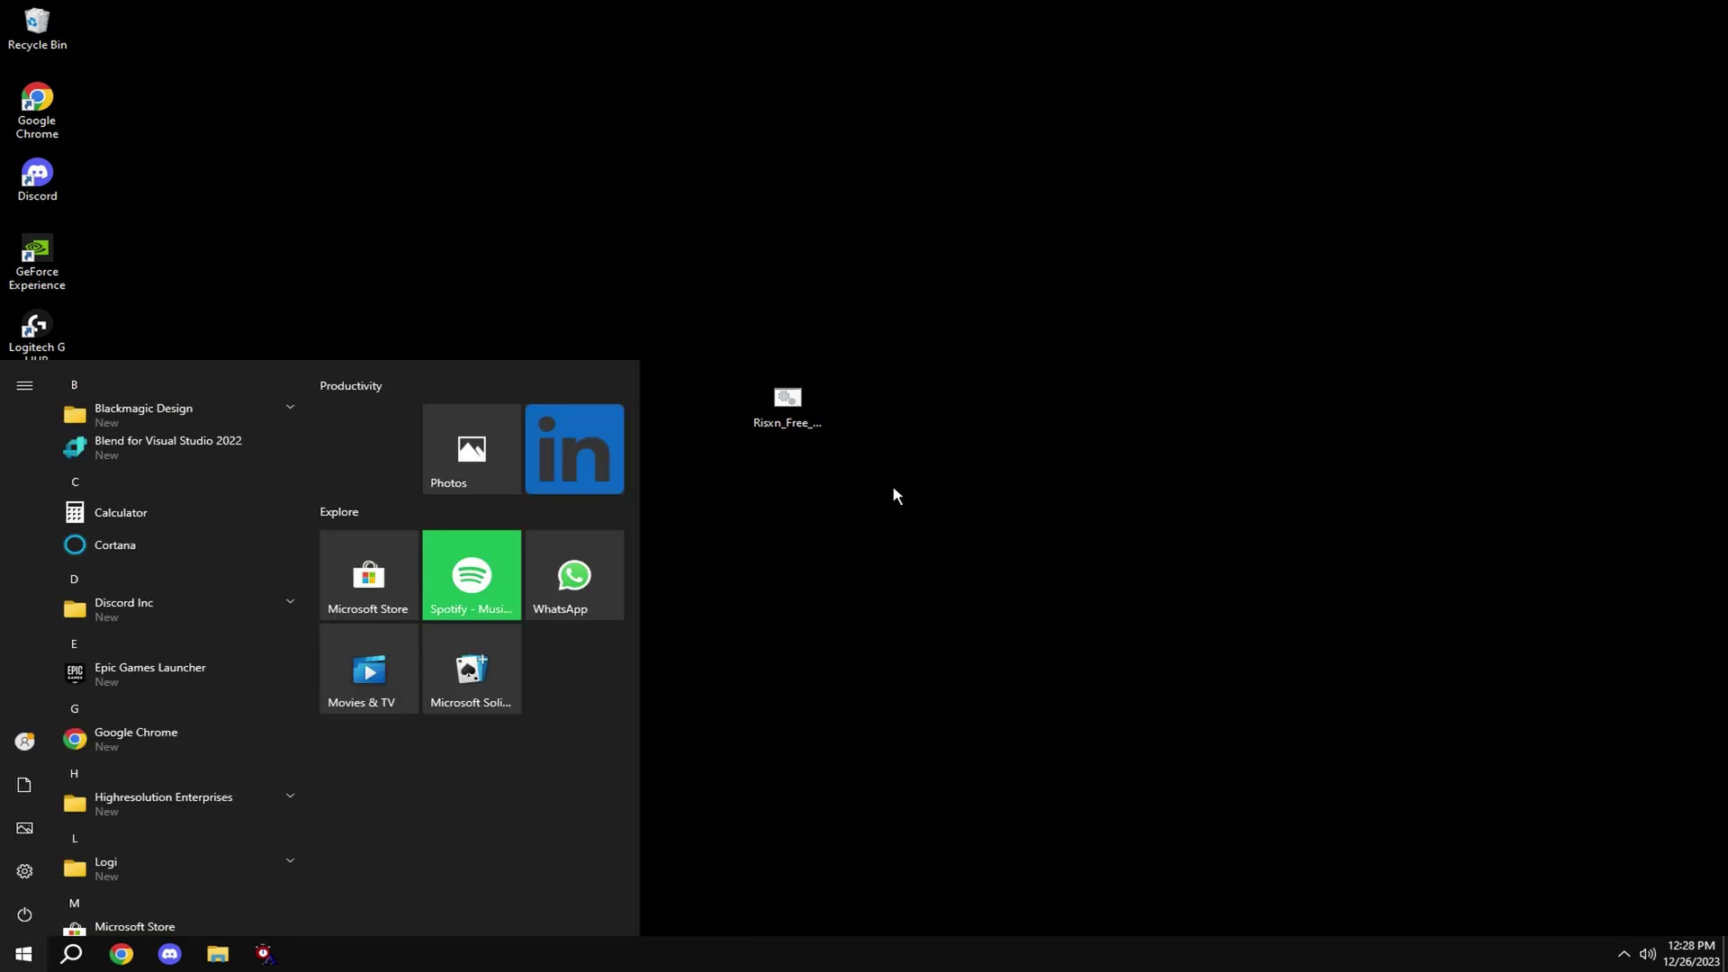
type("restore")
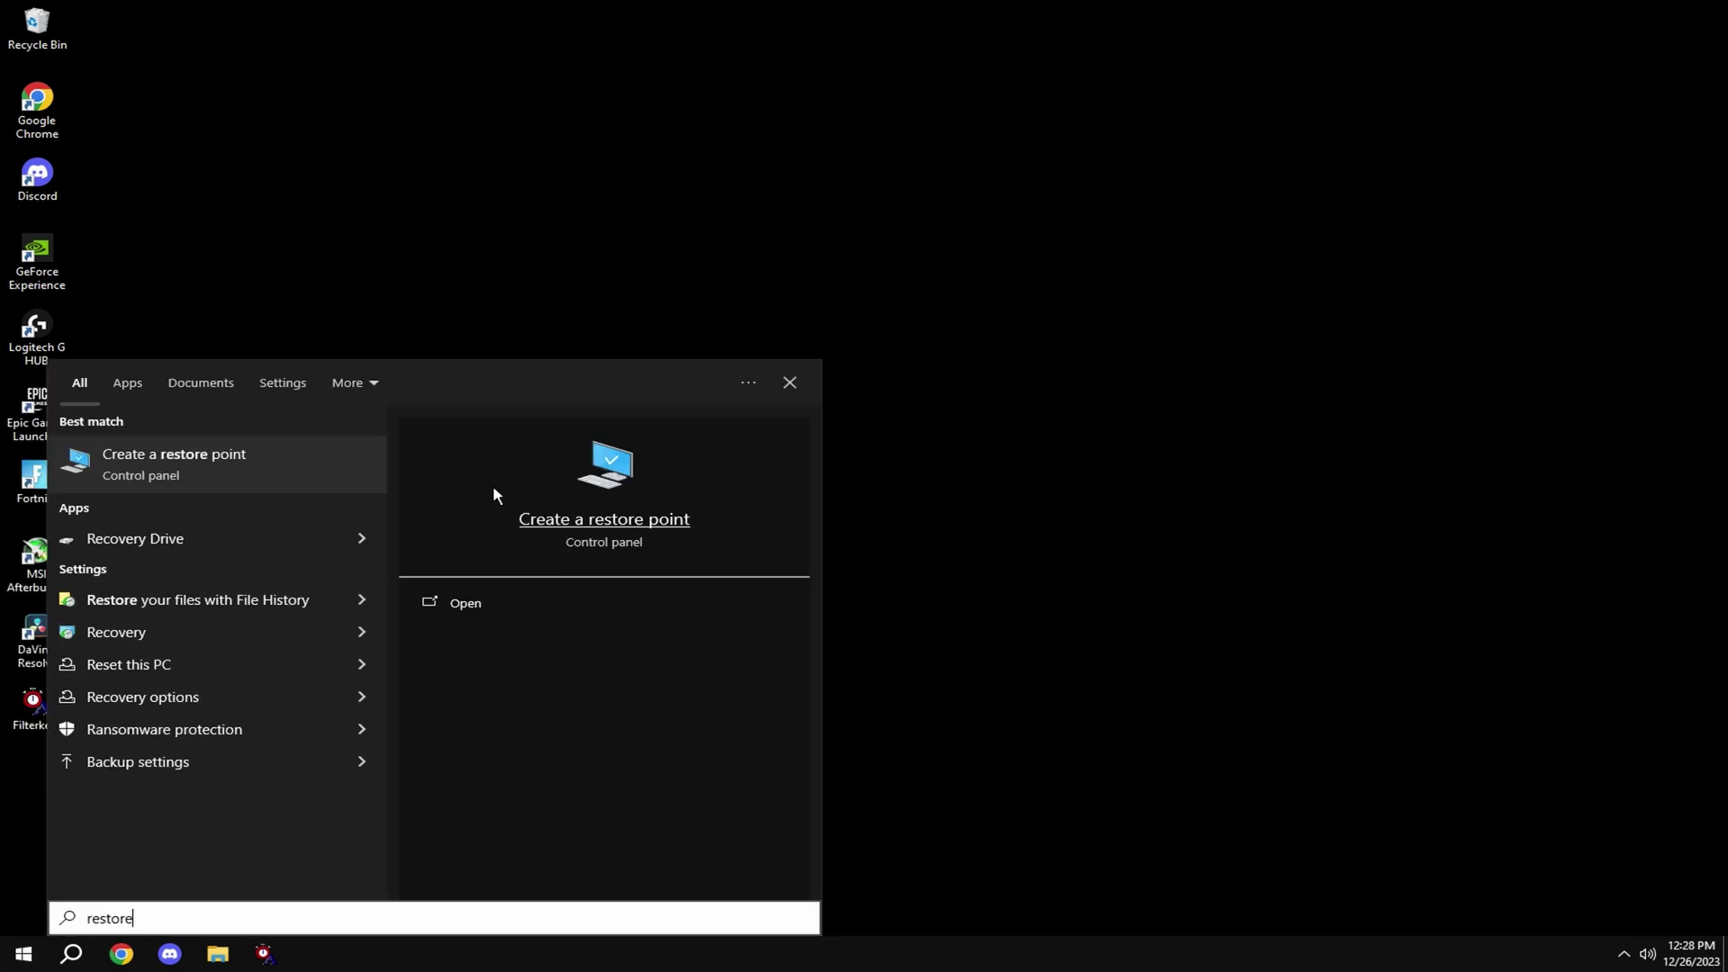
left_click(185, 478)
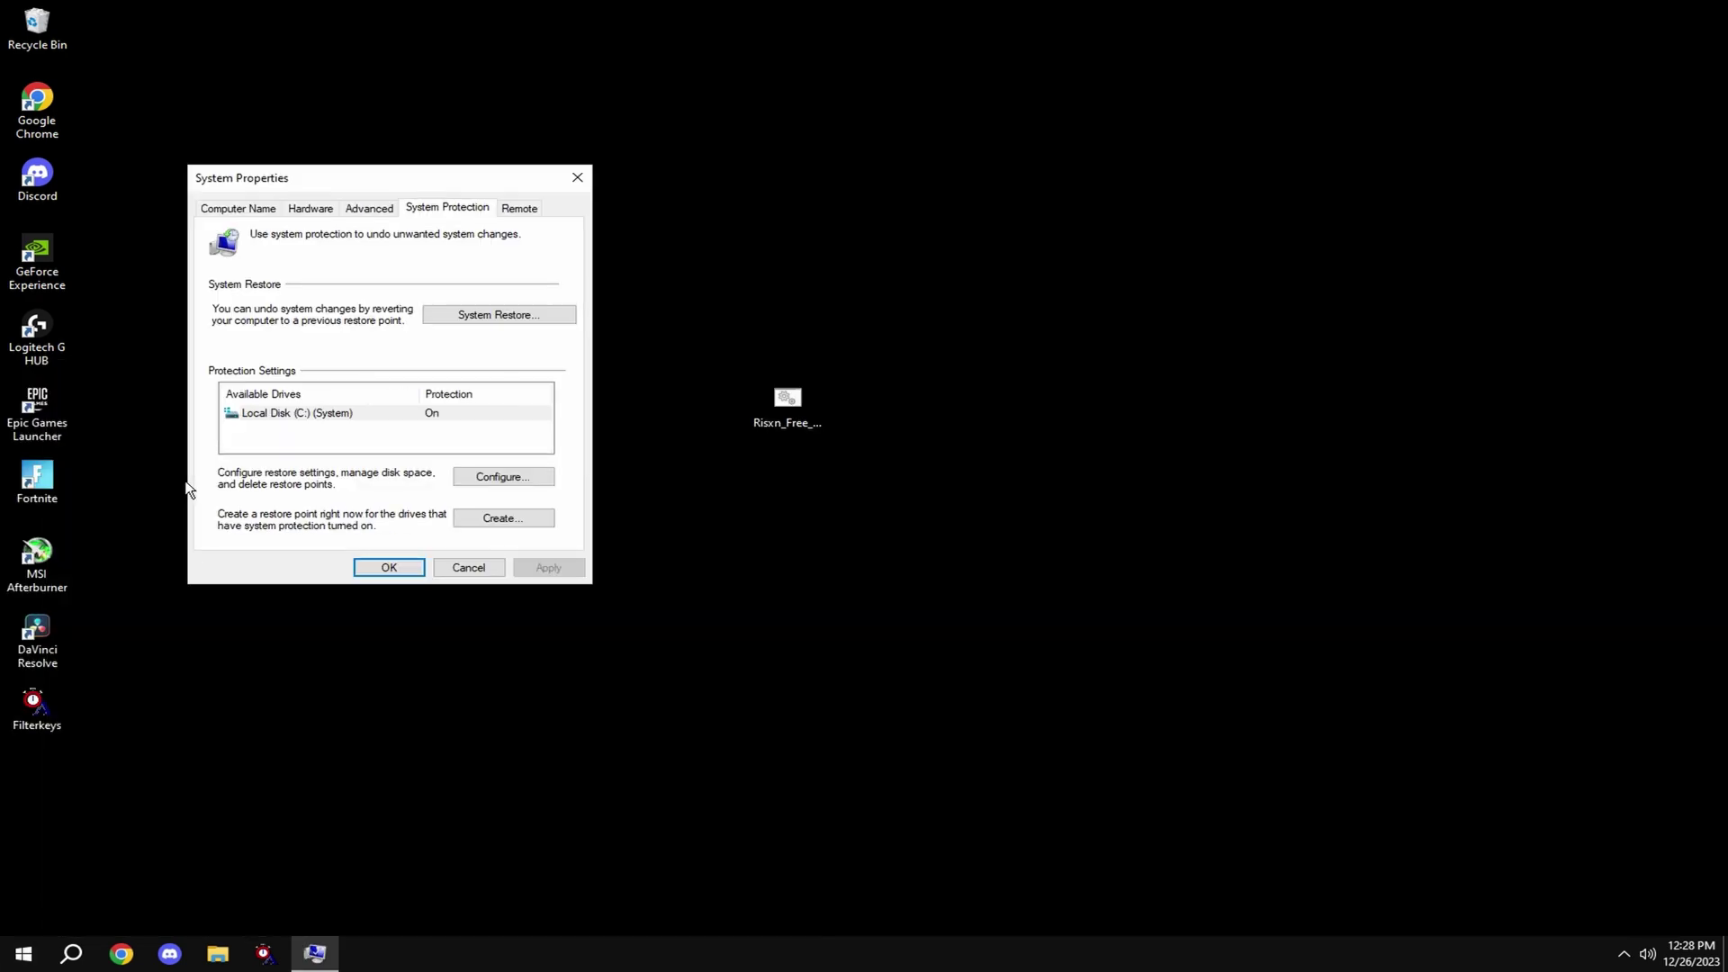
left_click(383, 418)
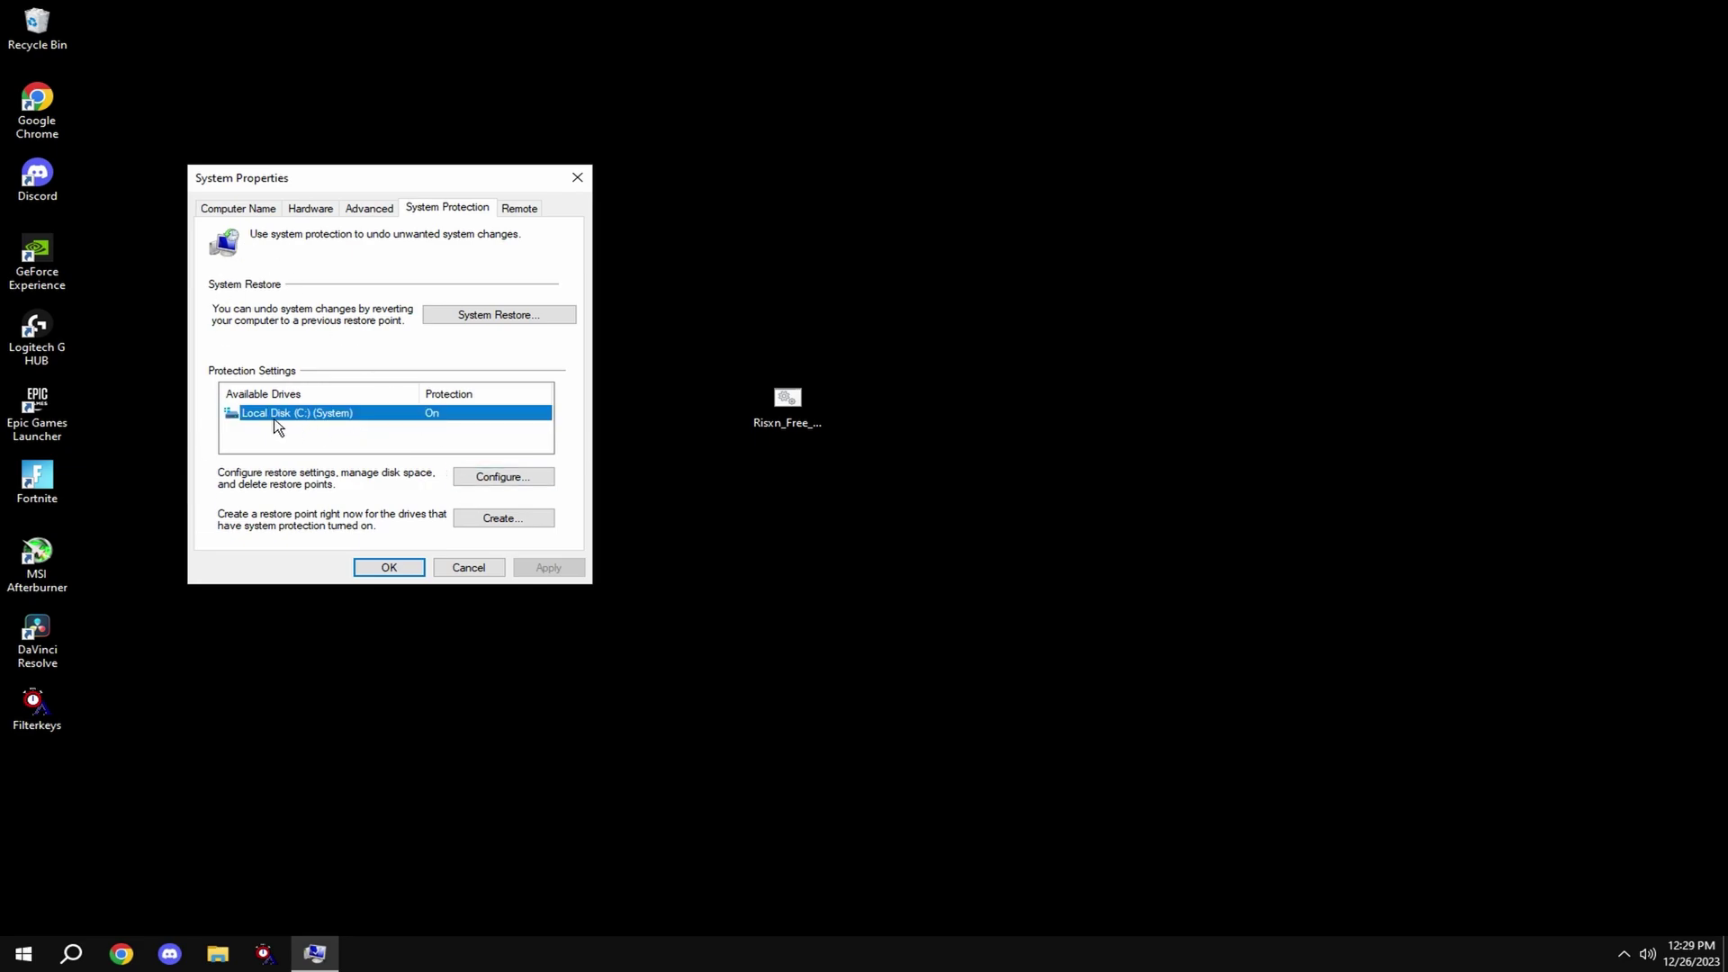
left_click(501, 518)
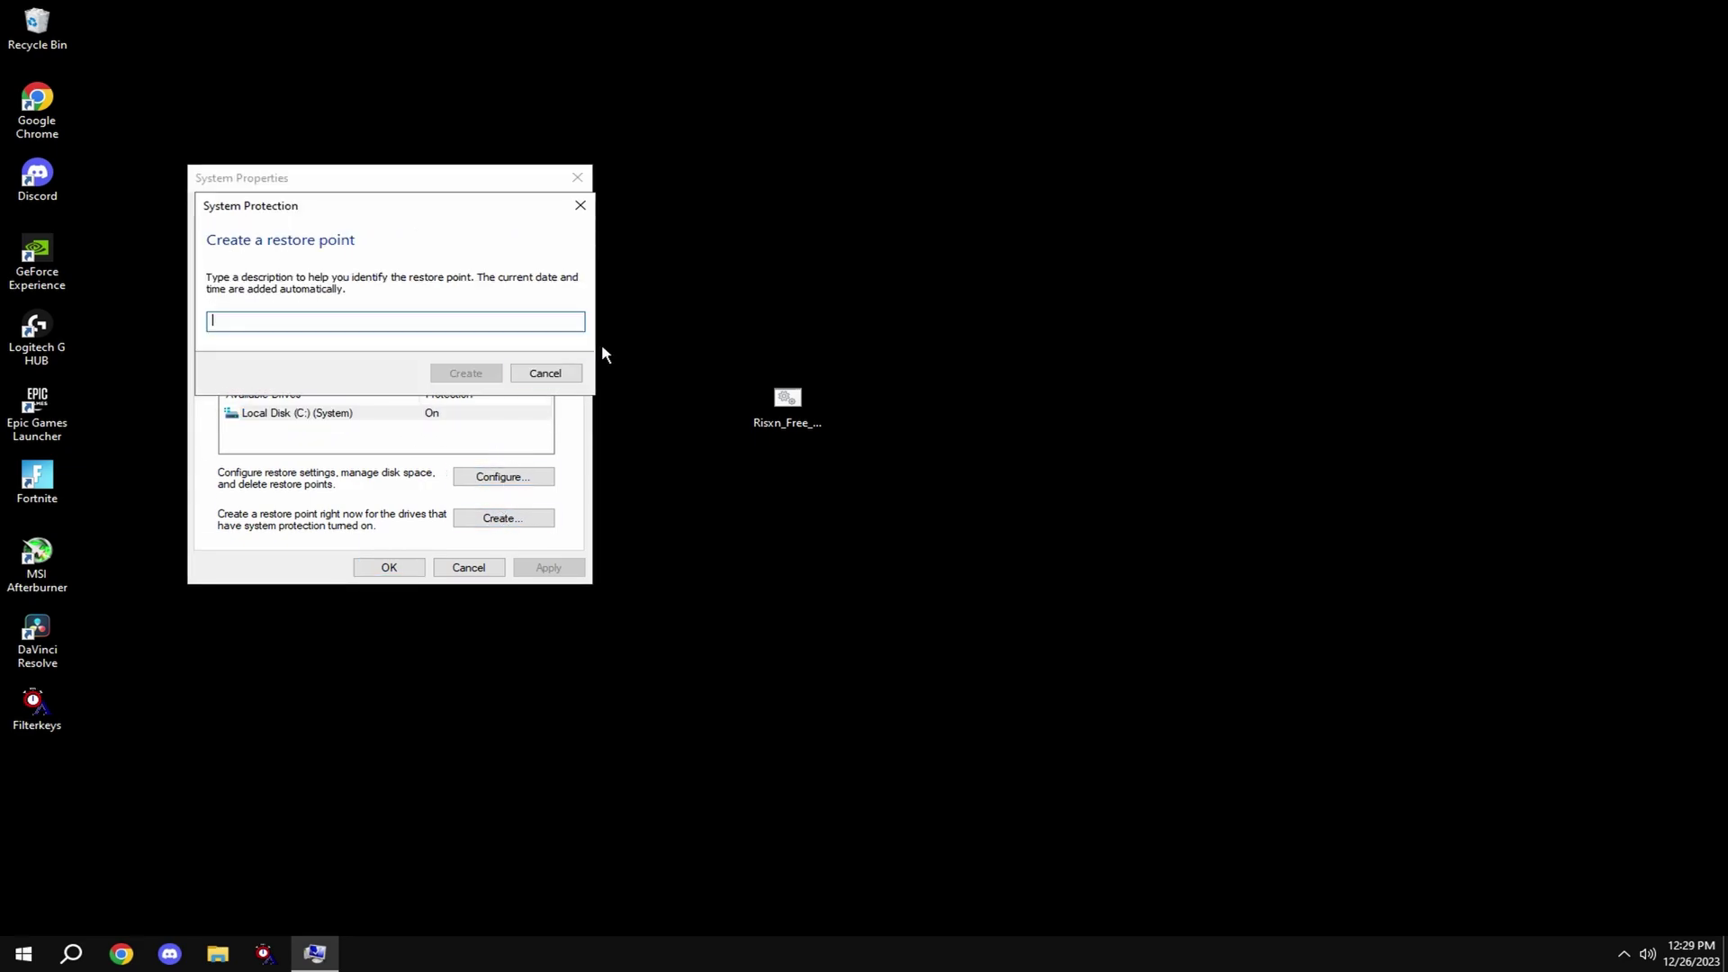
type("risxn")
key("Return")
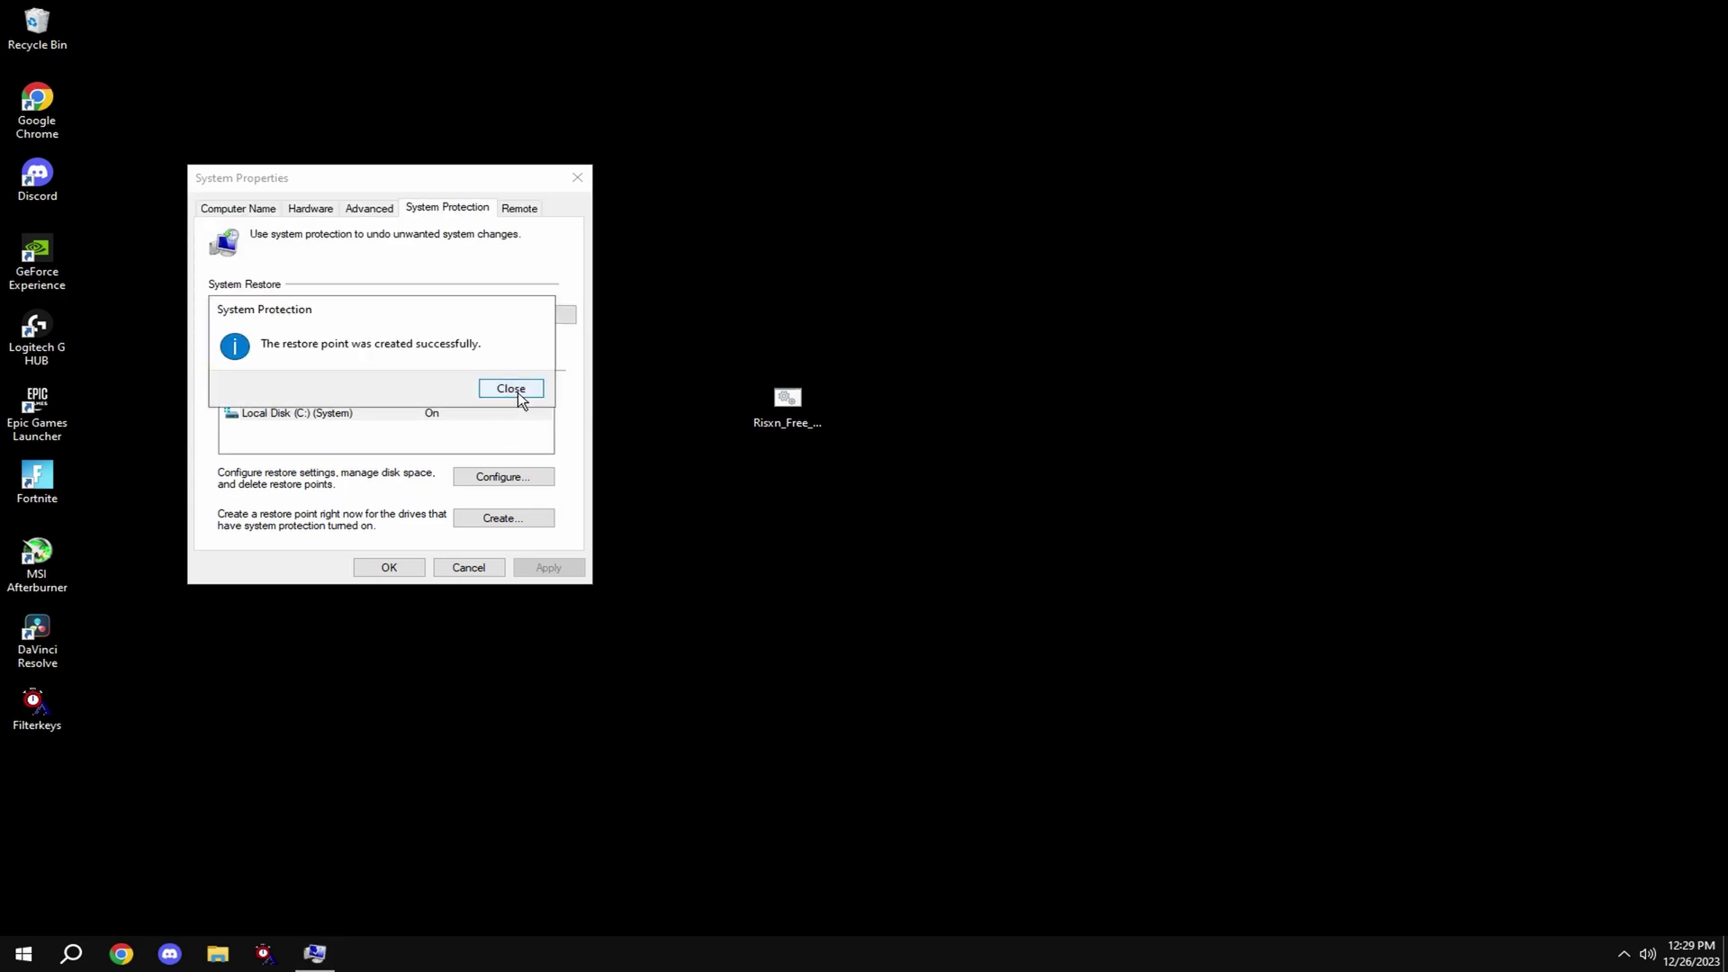
left_click(519, 394)
- Close System Properties and upload Risxn_Free_Tweaking_Panel_V2.5.bat to VirusTotal for scanning
left_click(369, 569)
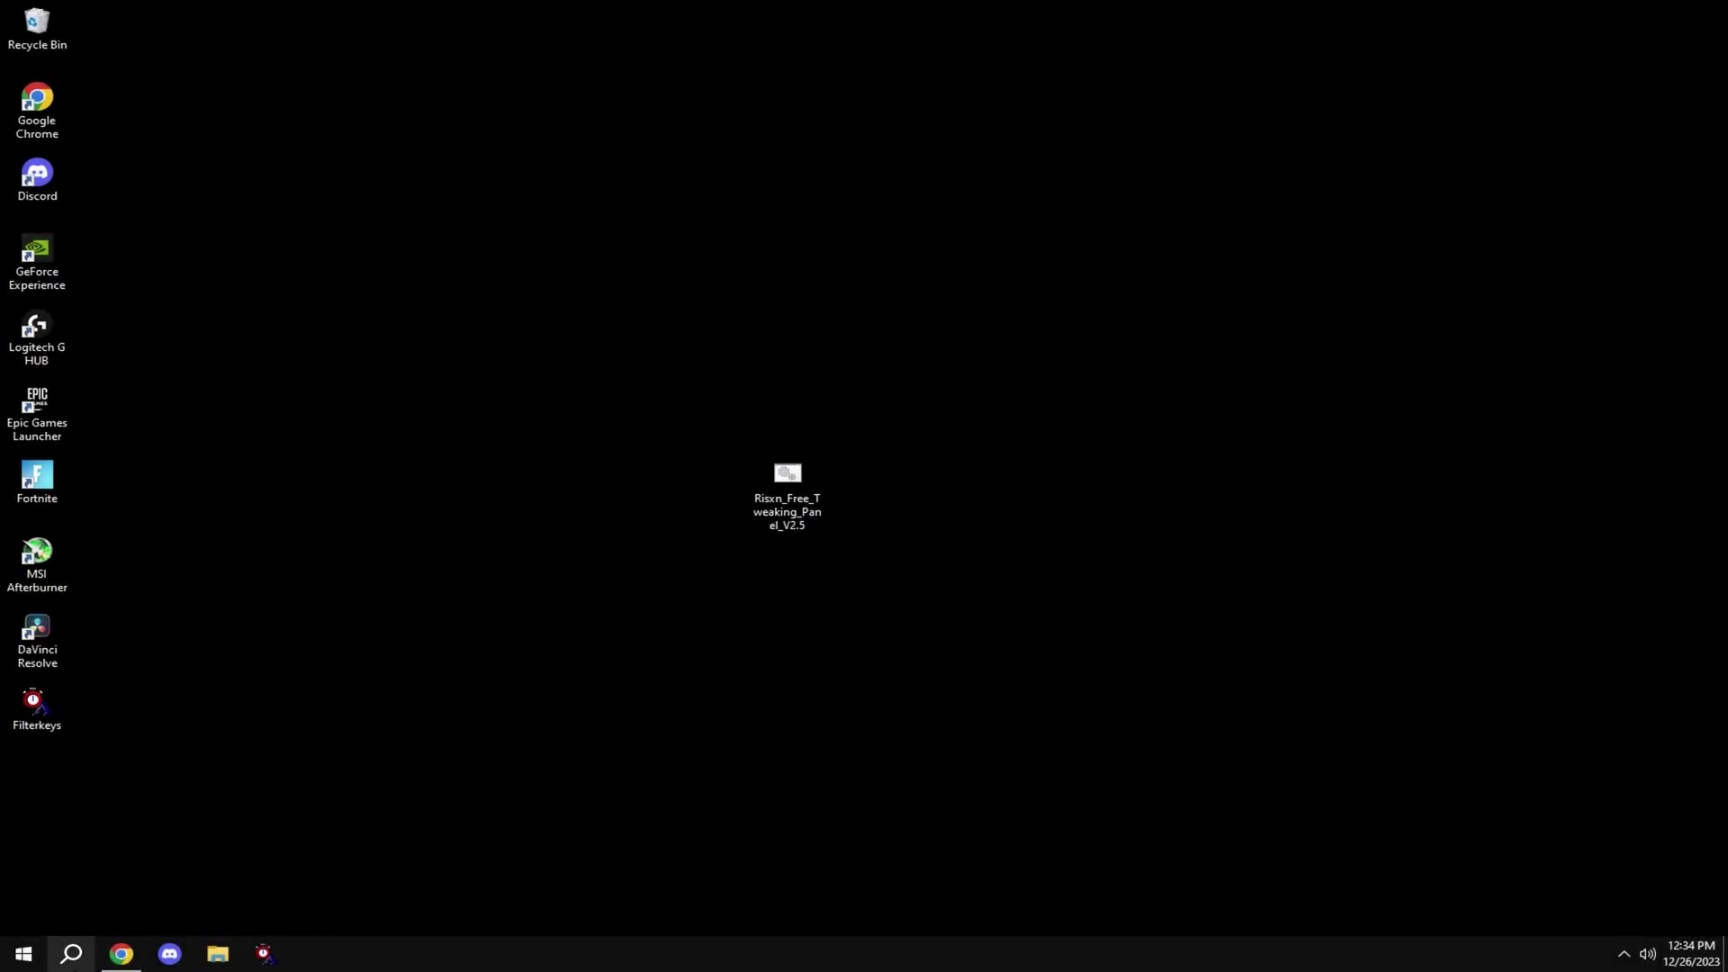
left_click(121, 953)
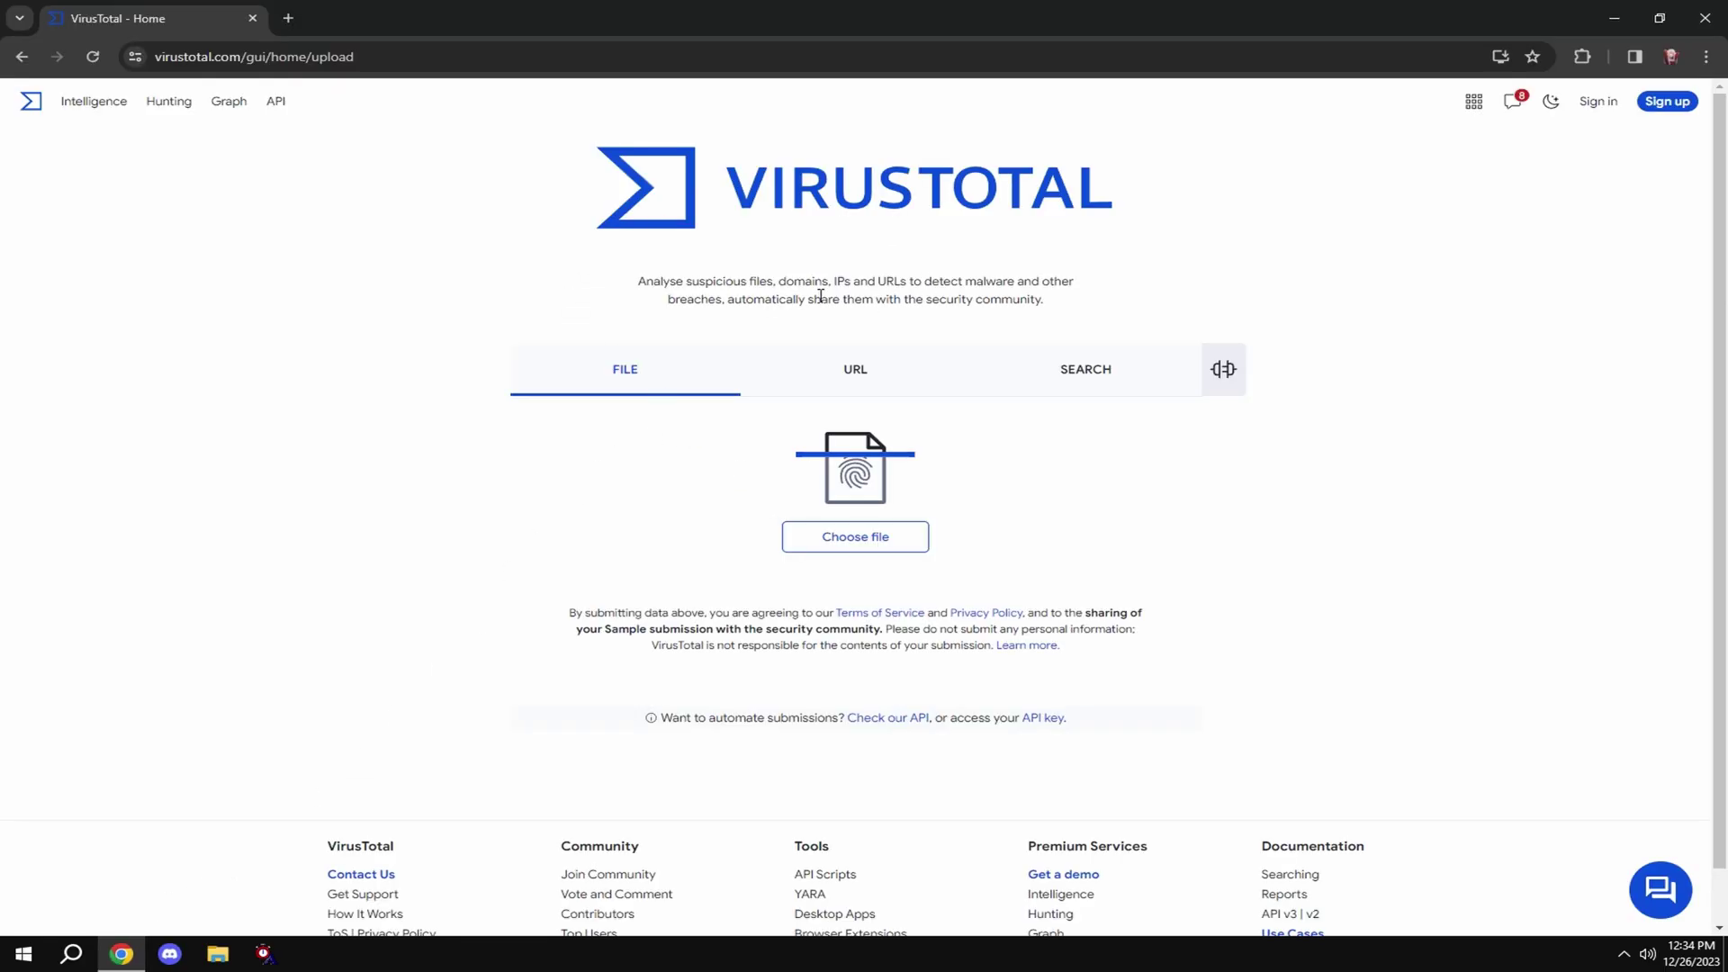
left_click(825, 545)
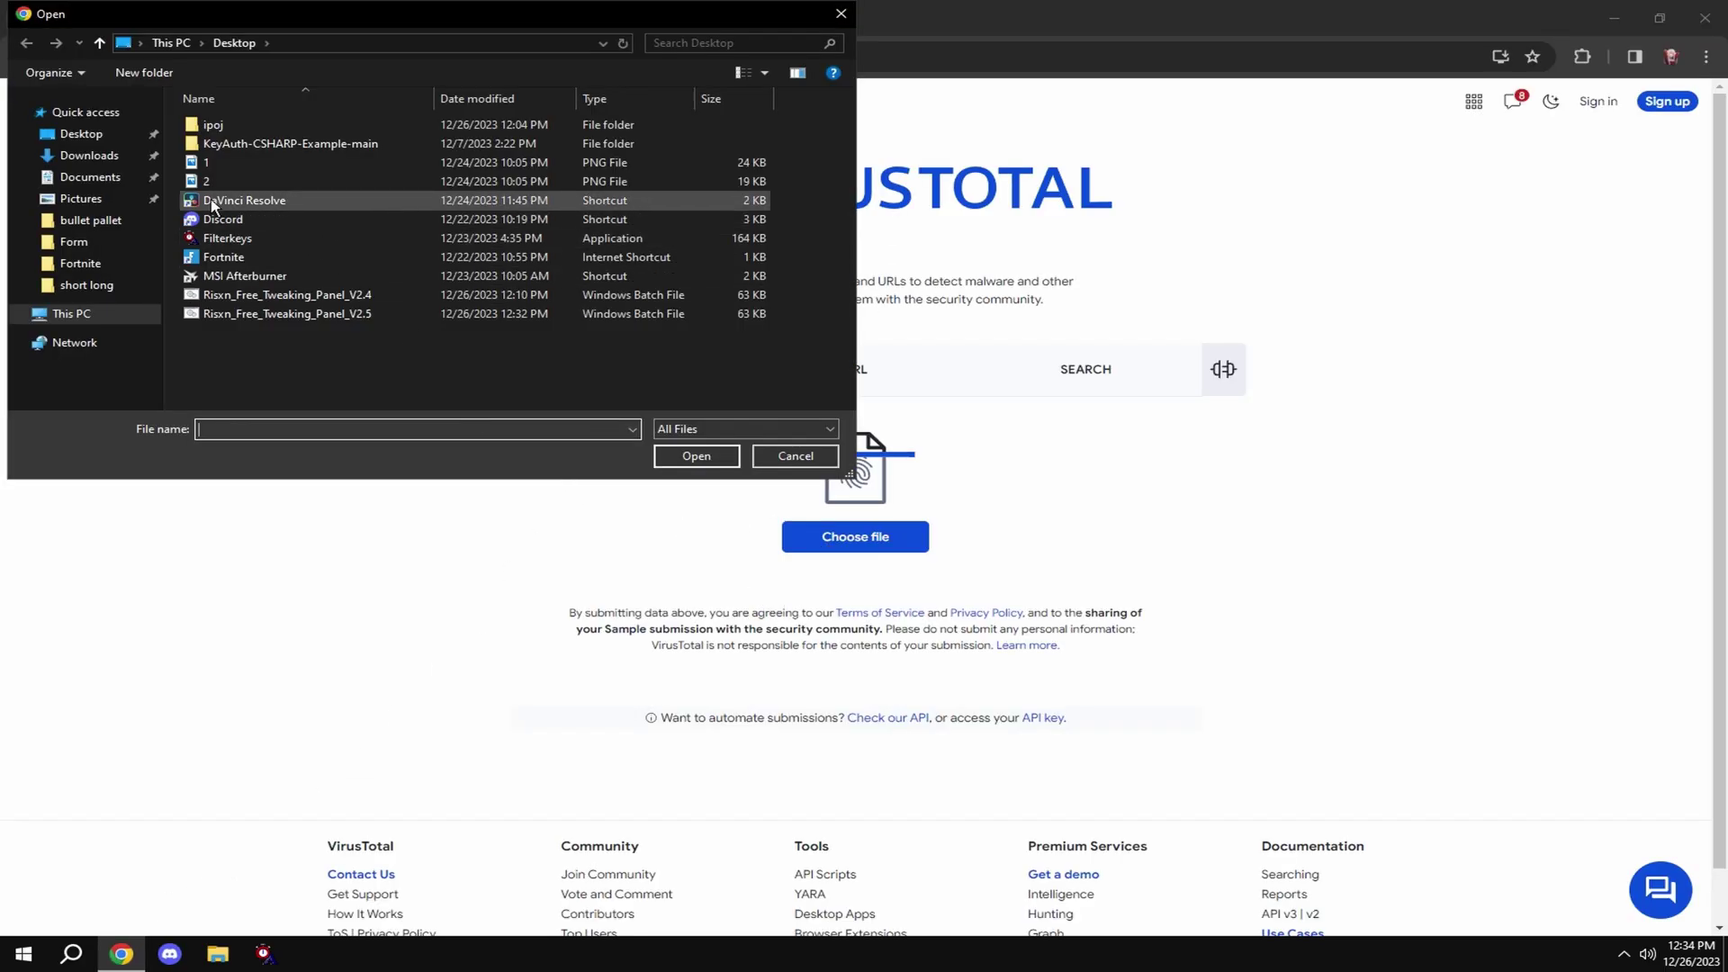
double_click(288, 313)
left_click(894, 583)
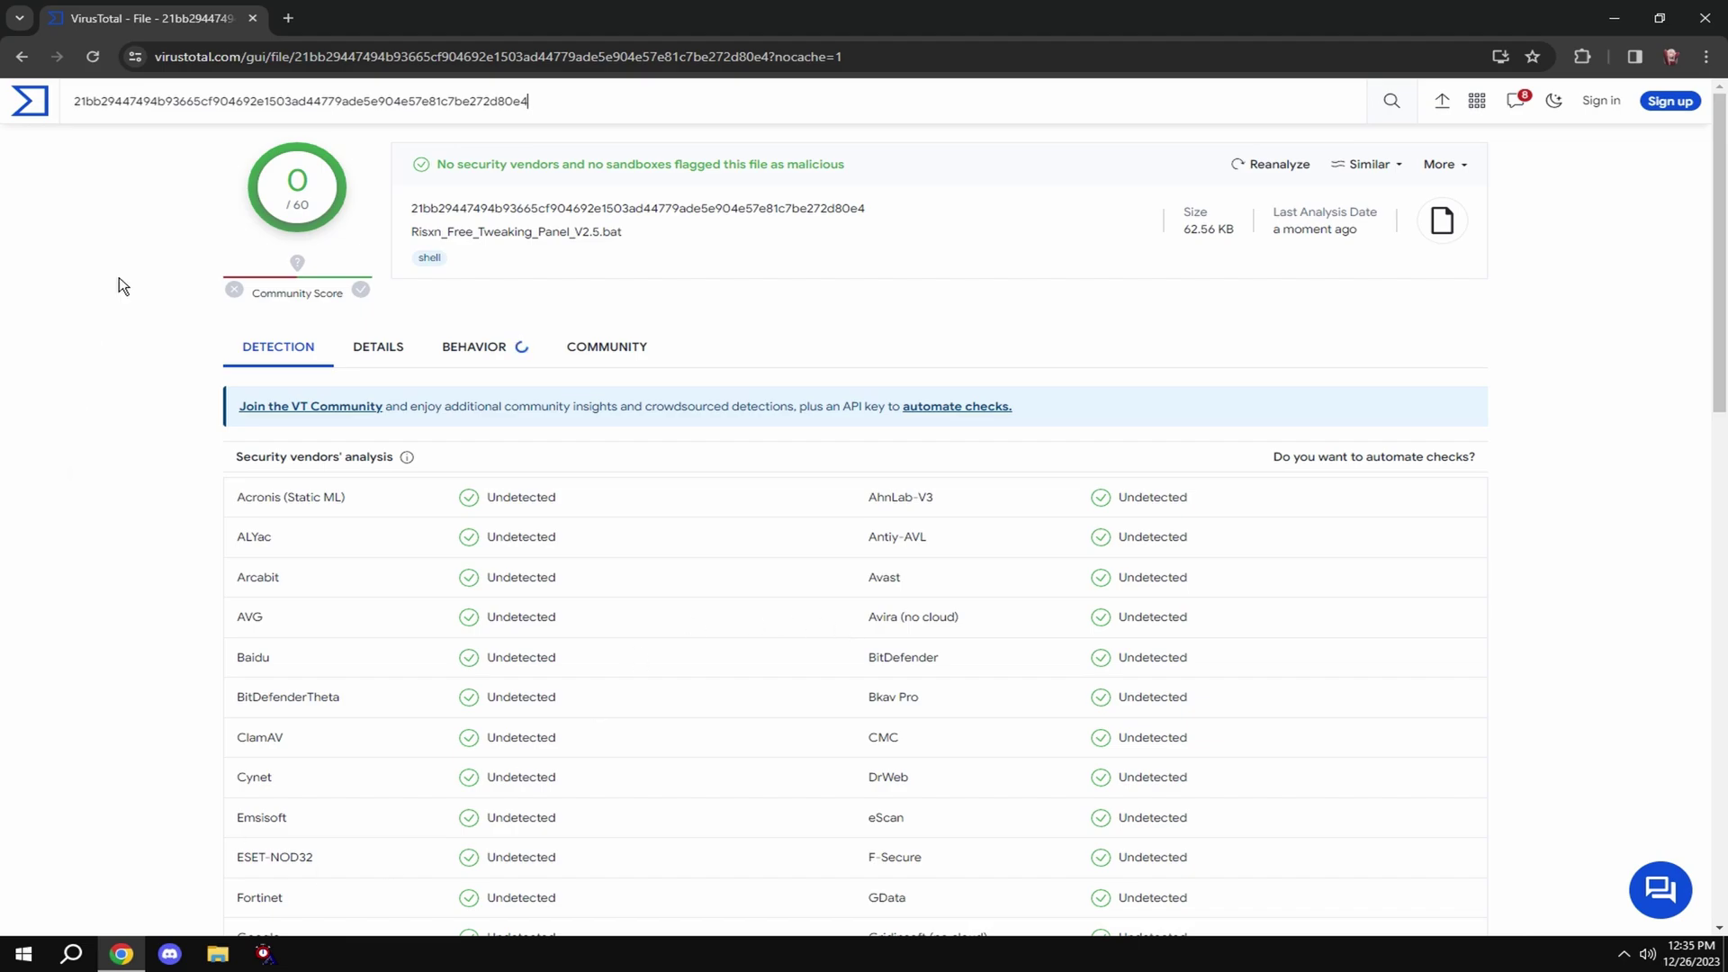
left_click(1705, 18)
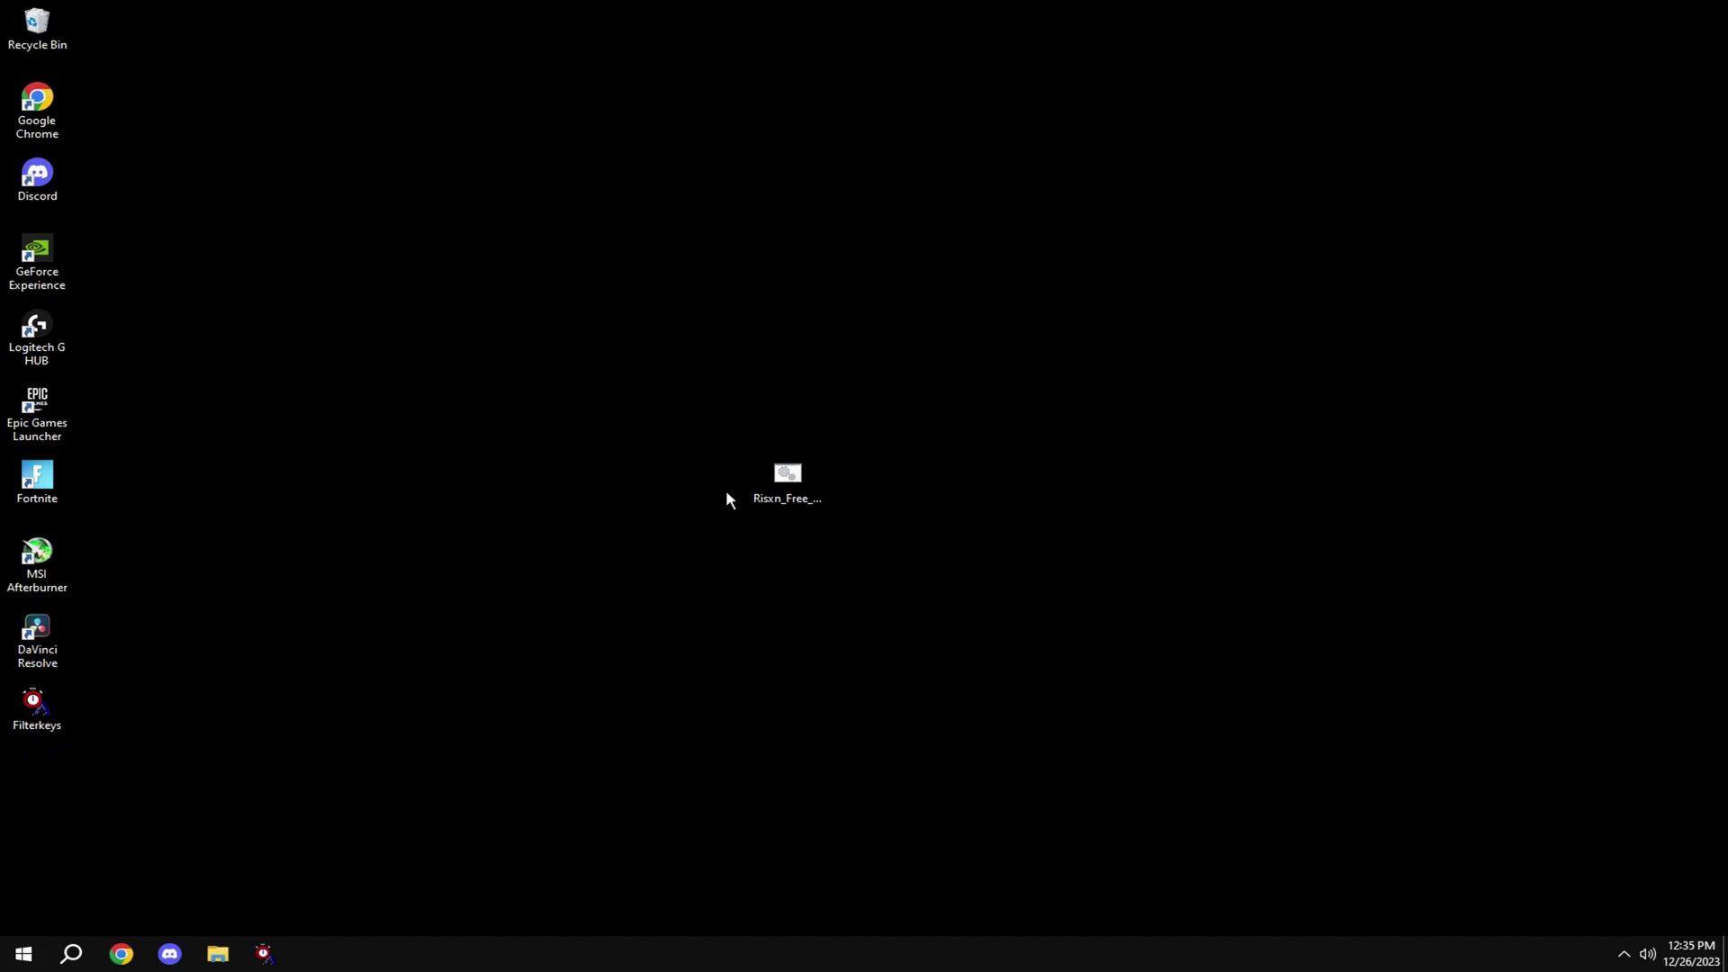
left_click(767, 484)
right_click(766, 484)
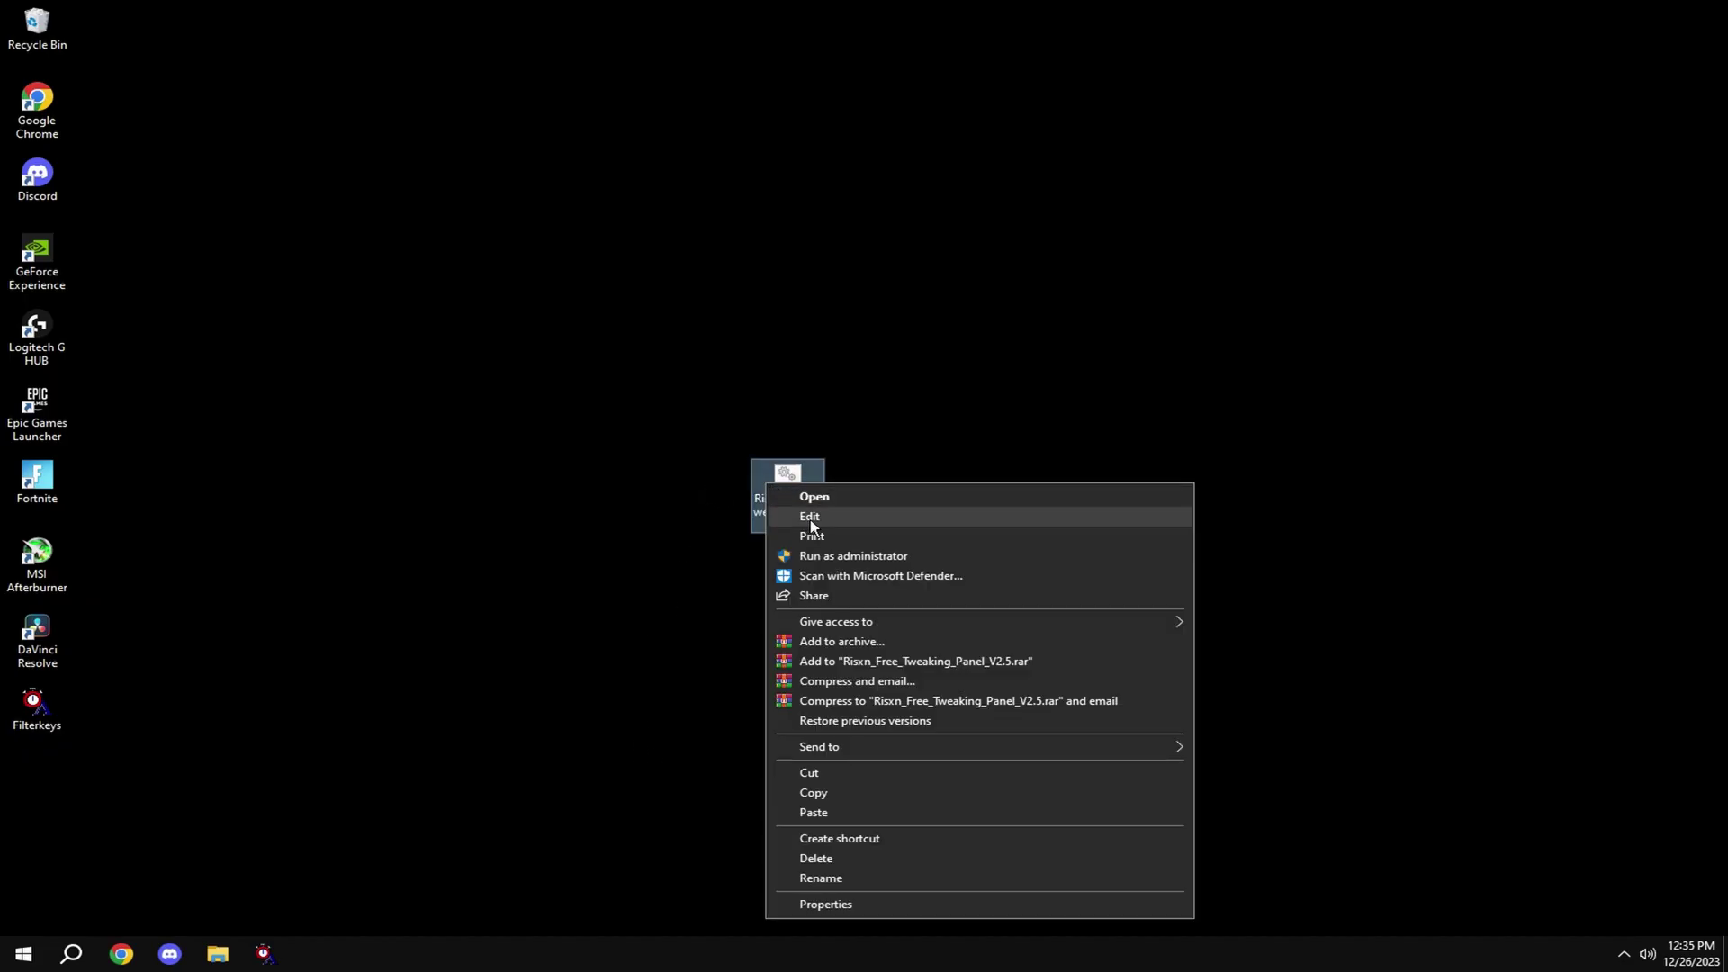
left_click(810, 517)
double_click(921, 51)
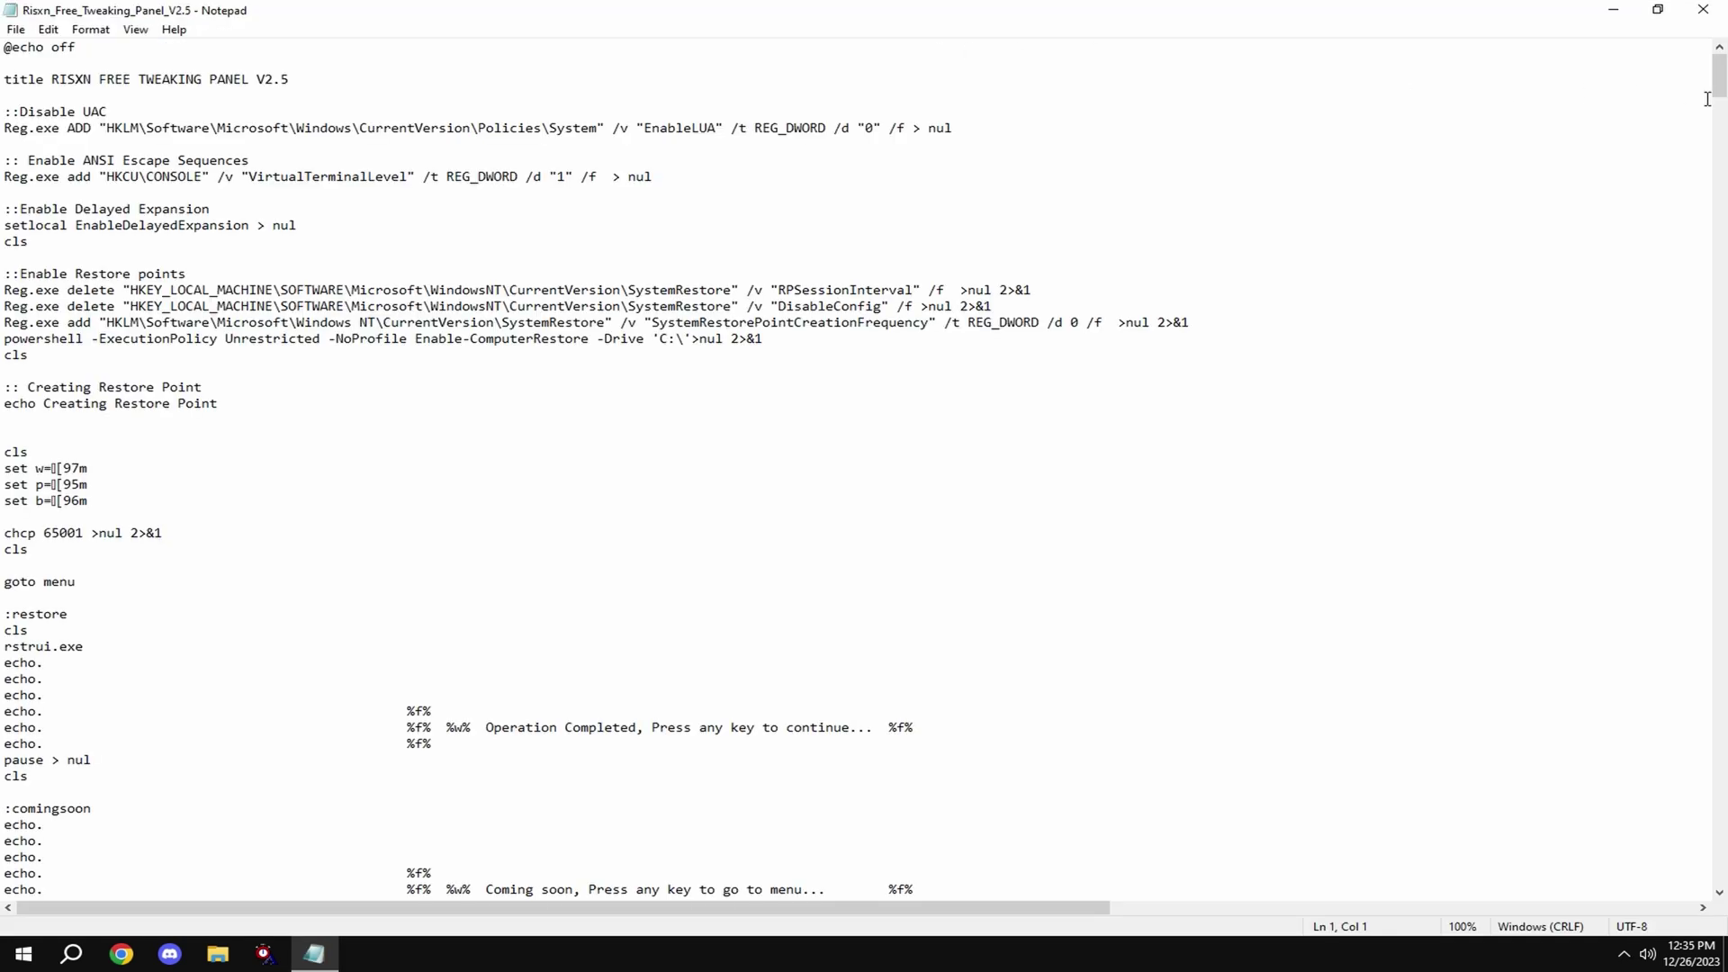
left_click_drag(1717, 81, 1719, 862)
left_click(1702, 9)
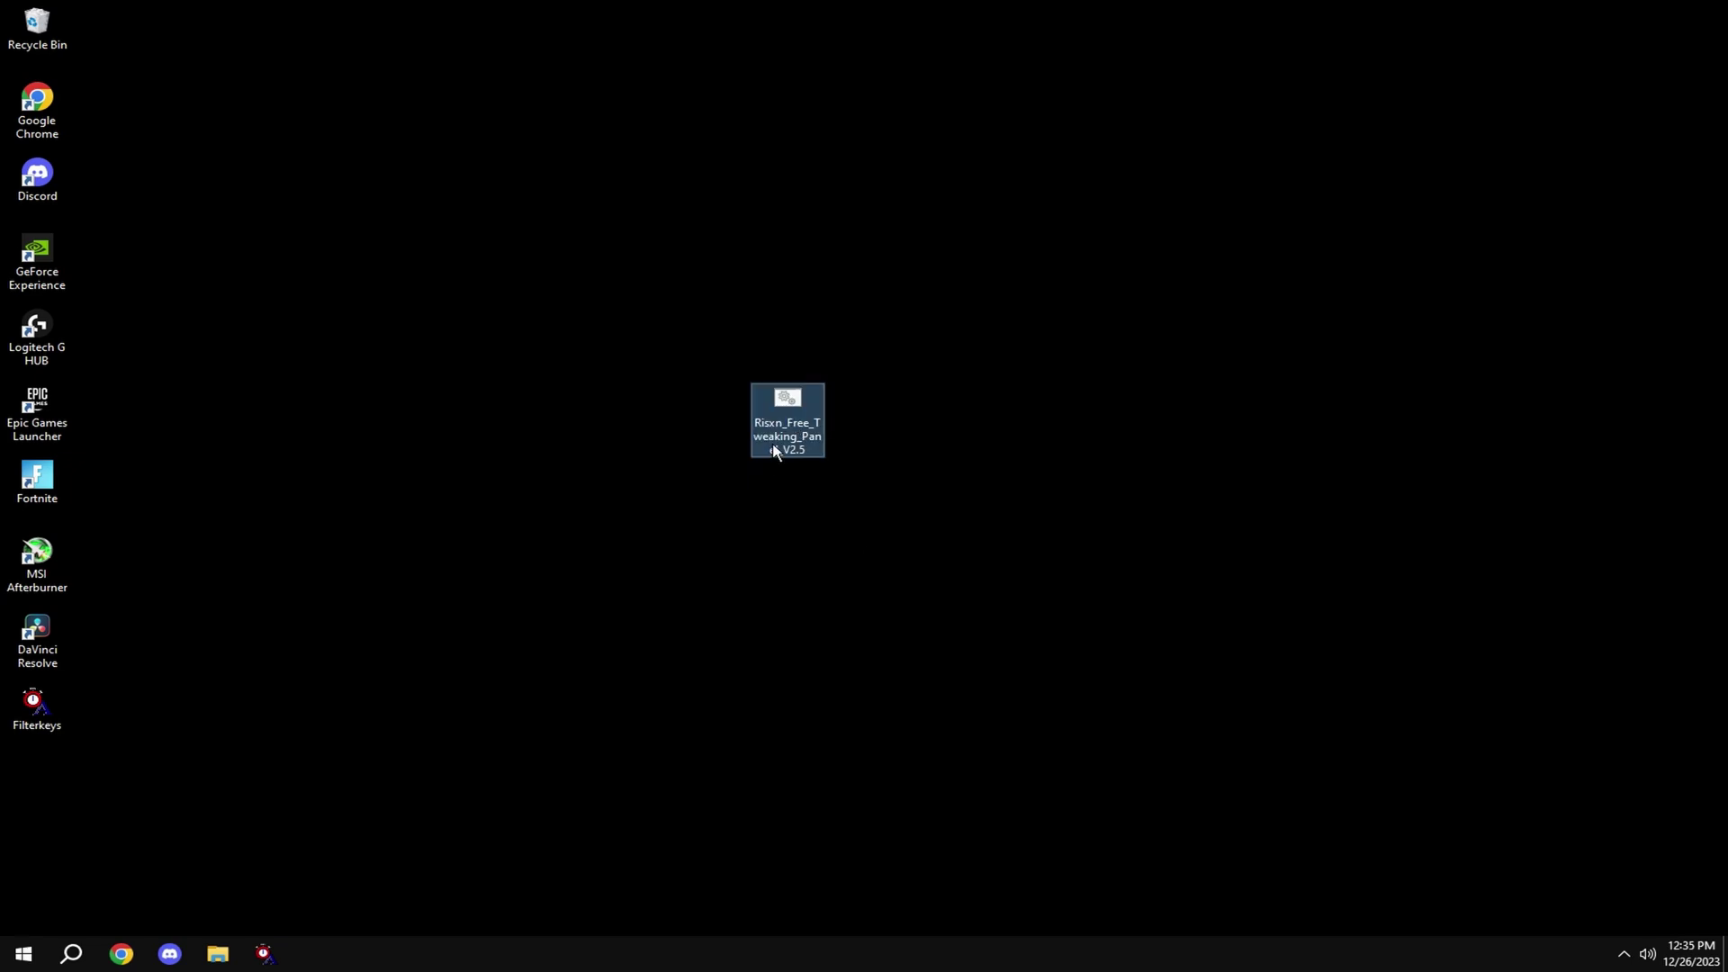
- Run the tweaking panel as administrator, maximize its console, and apply option A registry tweaks
right_click(772, 423)
left_click(900, 492)
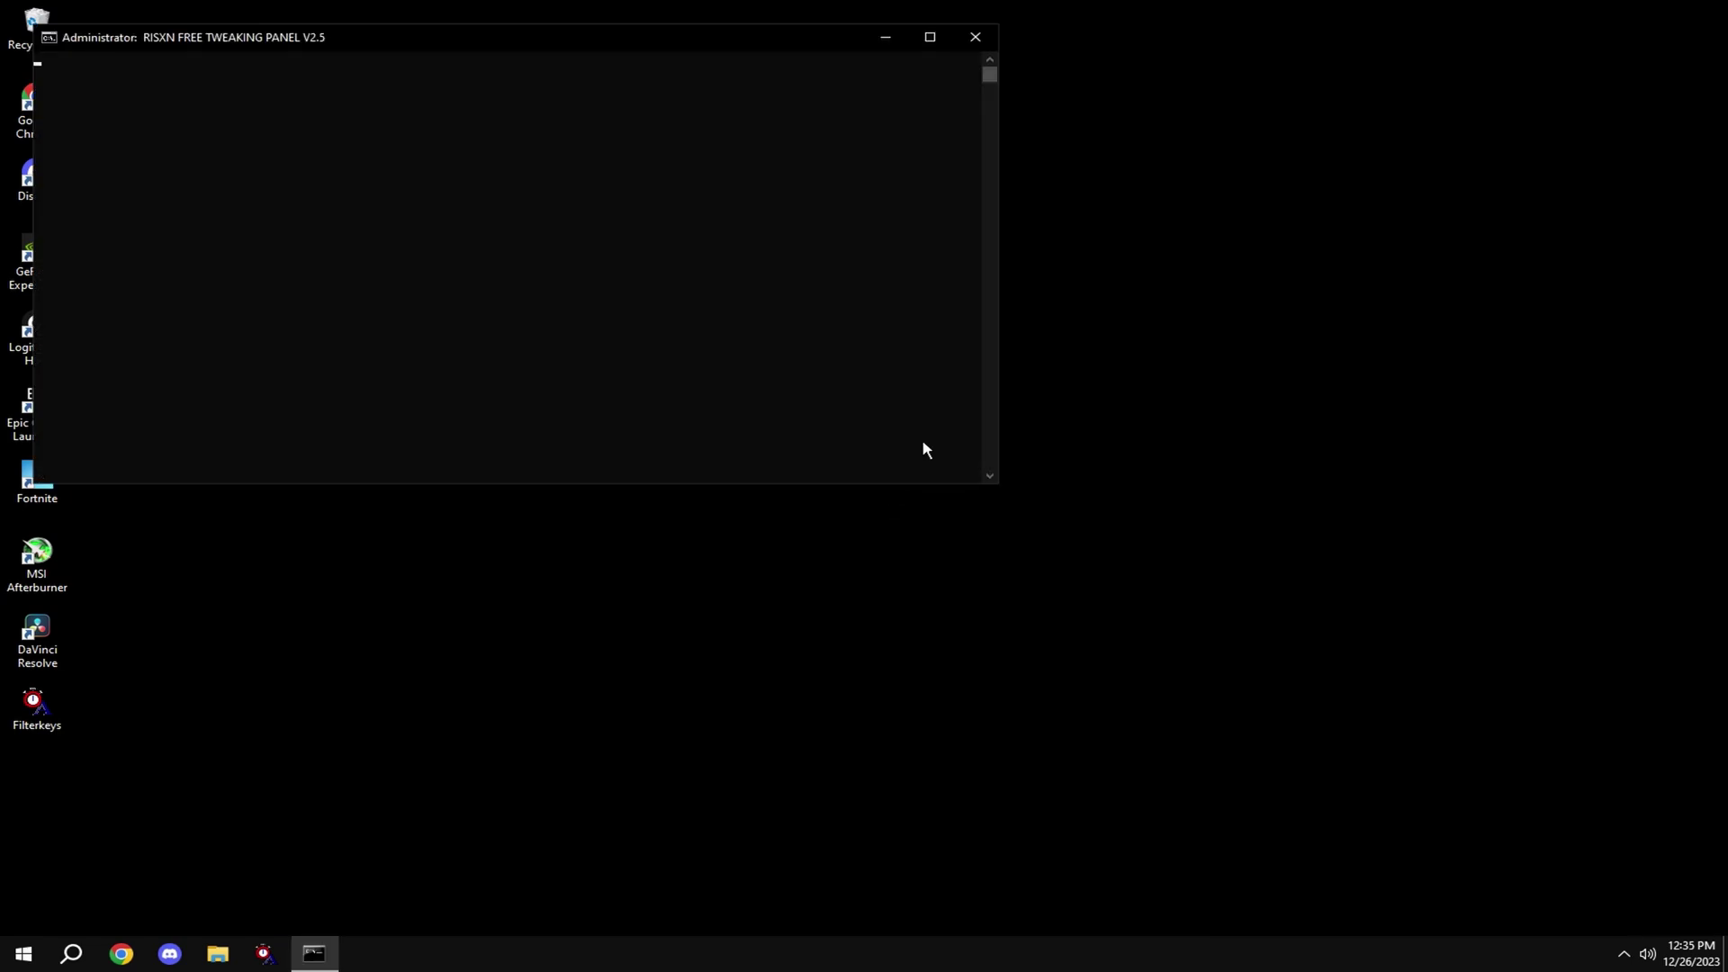
left_click(932, 37)
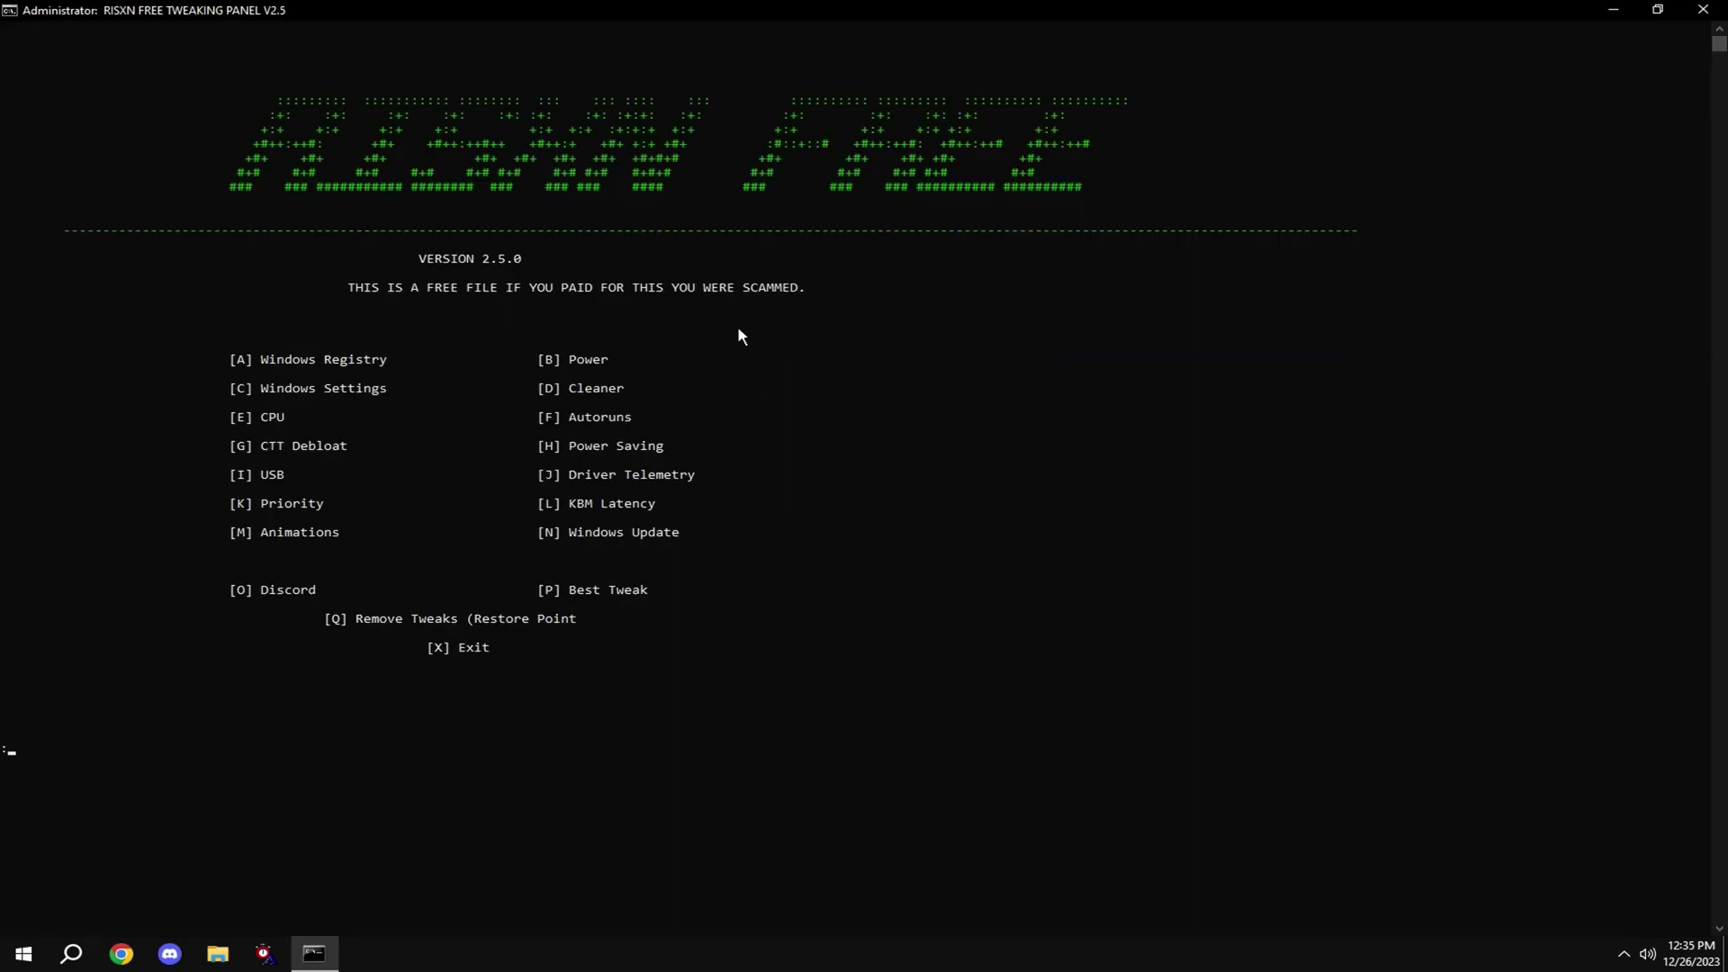
type("A")
key("Return")
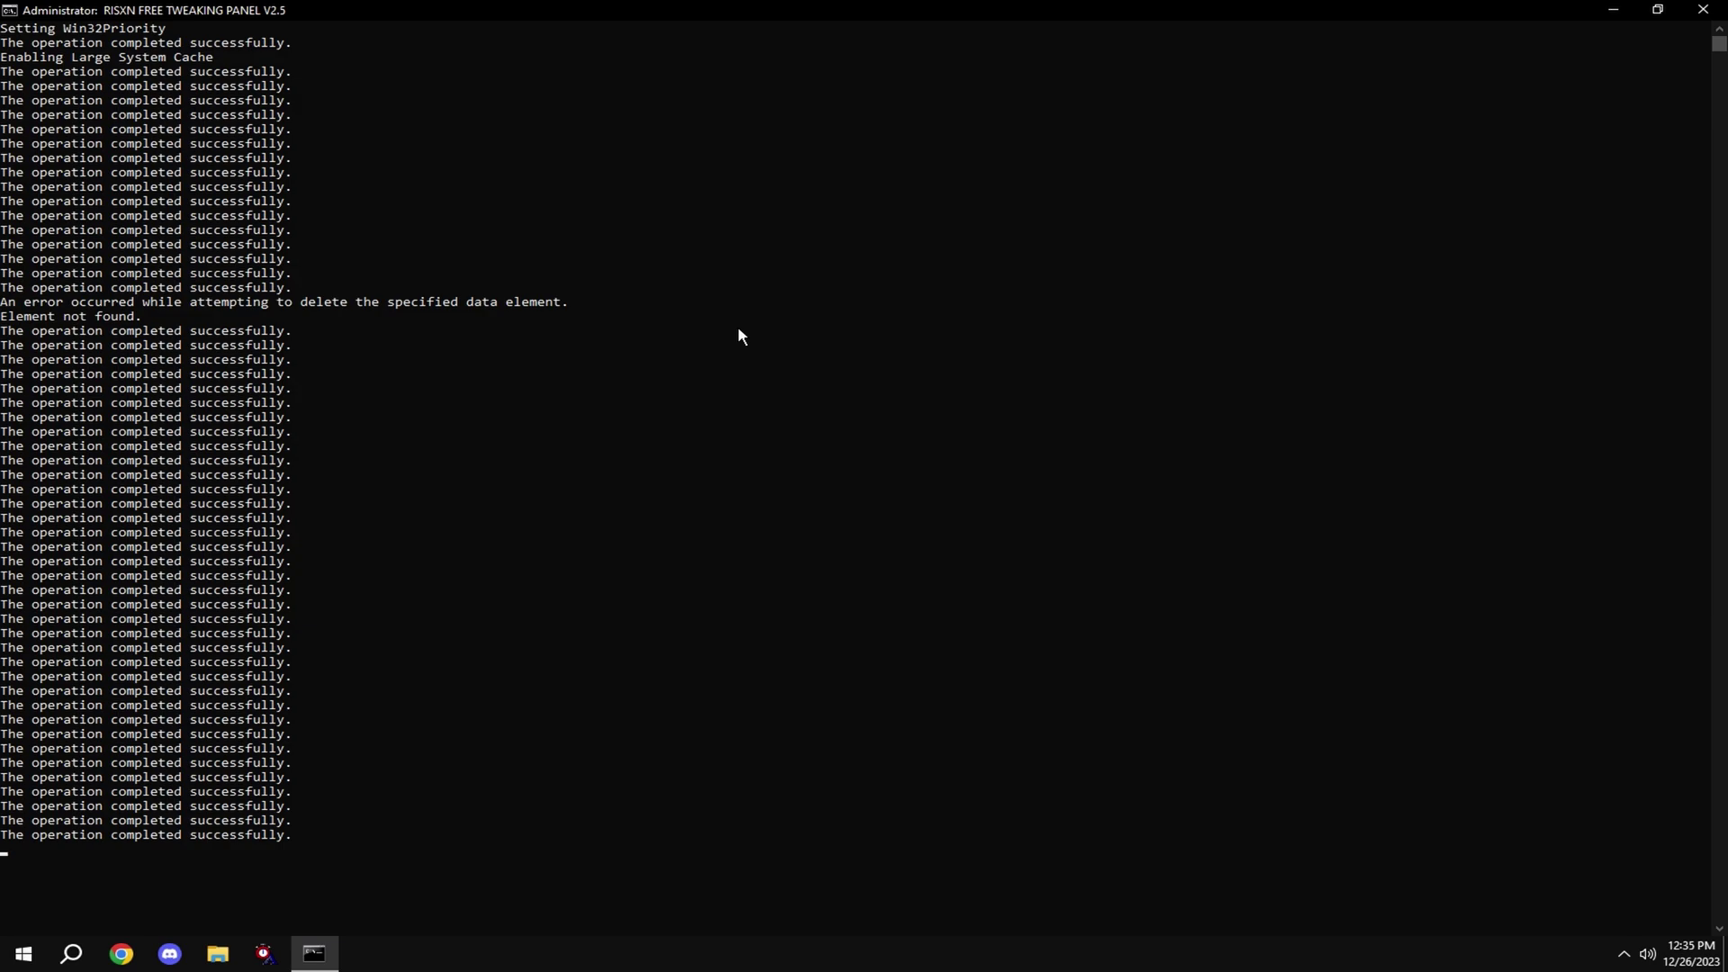
- Run power tweak option 1 and select the Ultimate Performance plan in Power Options
key("Return")
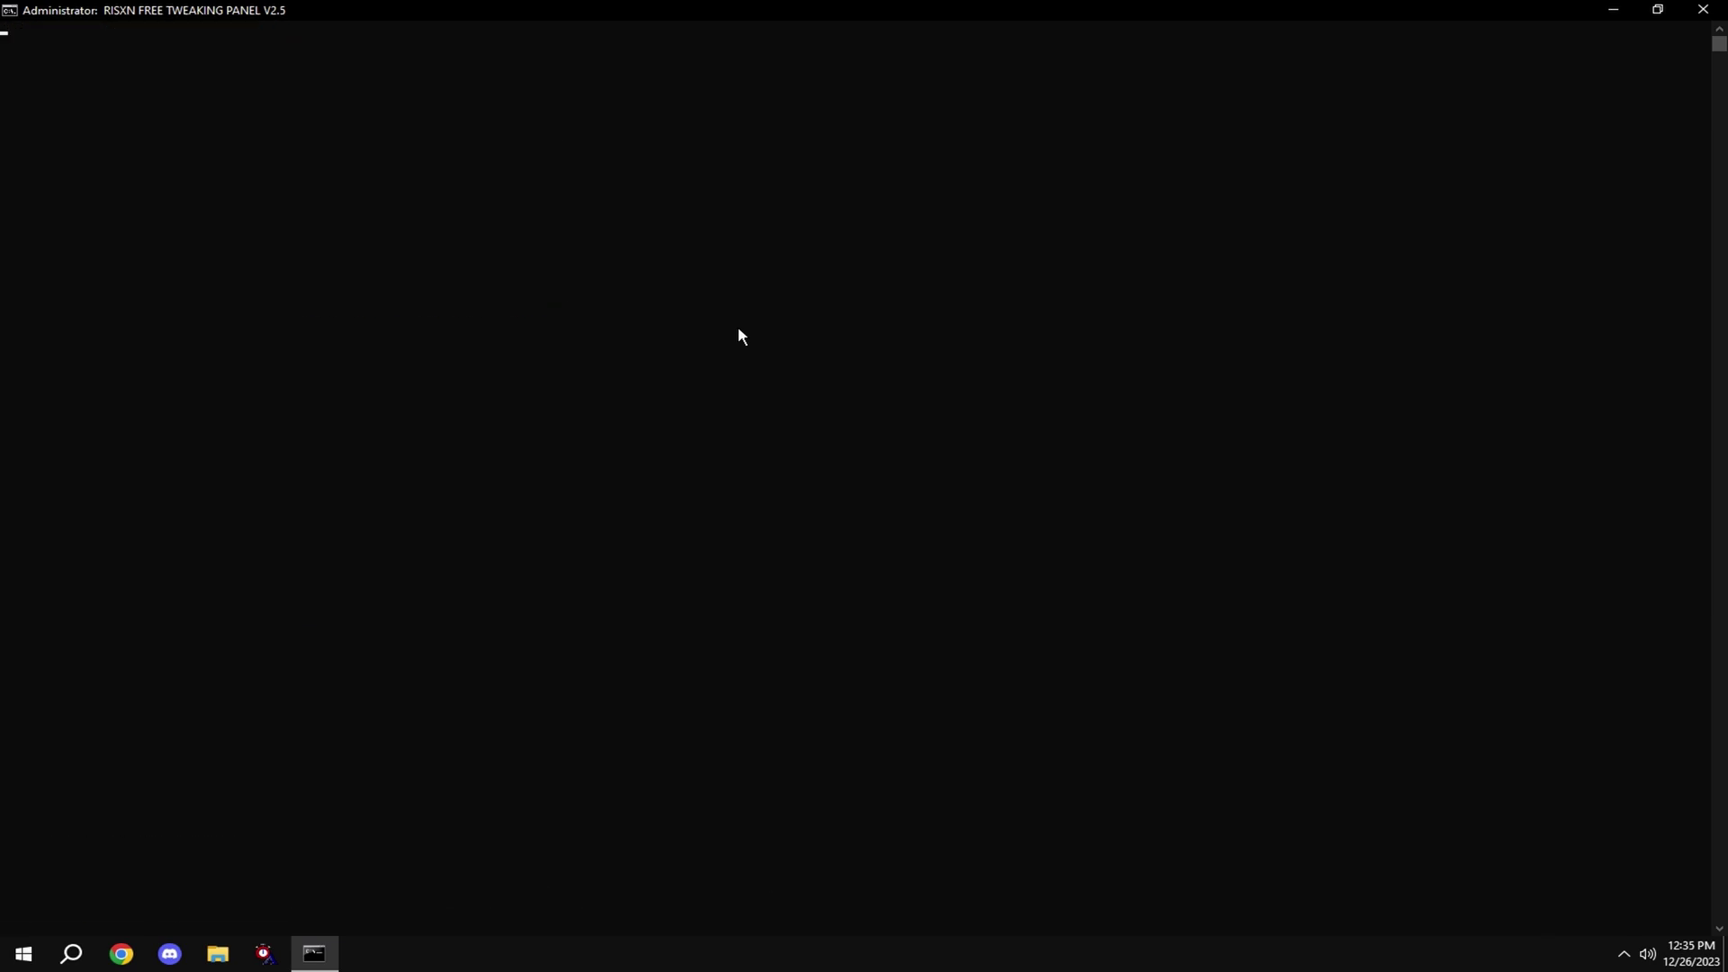
type("1")
key("Return")
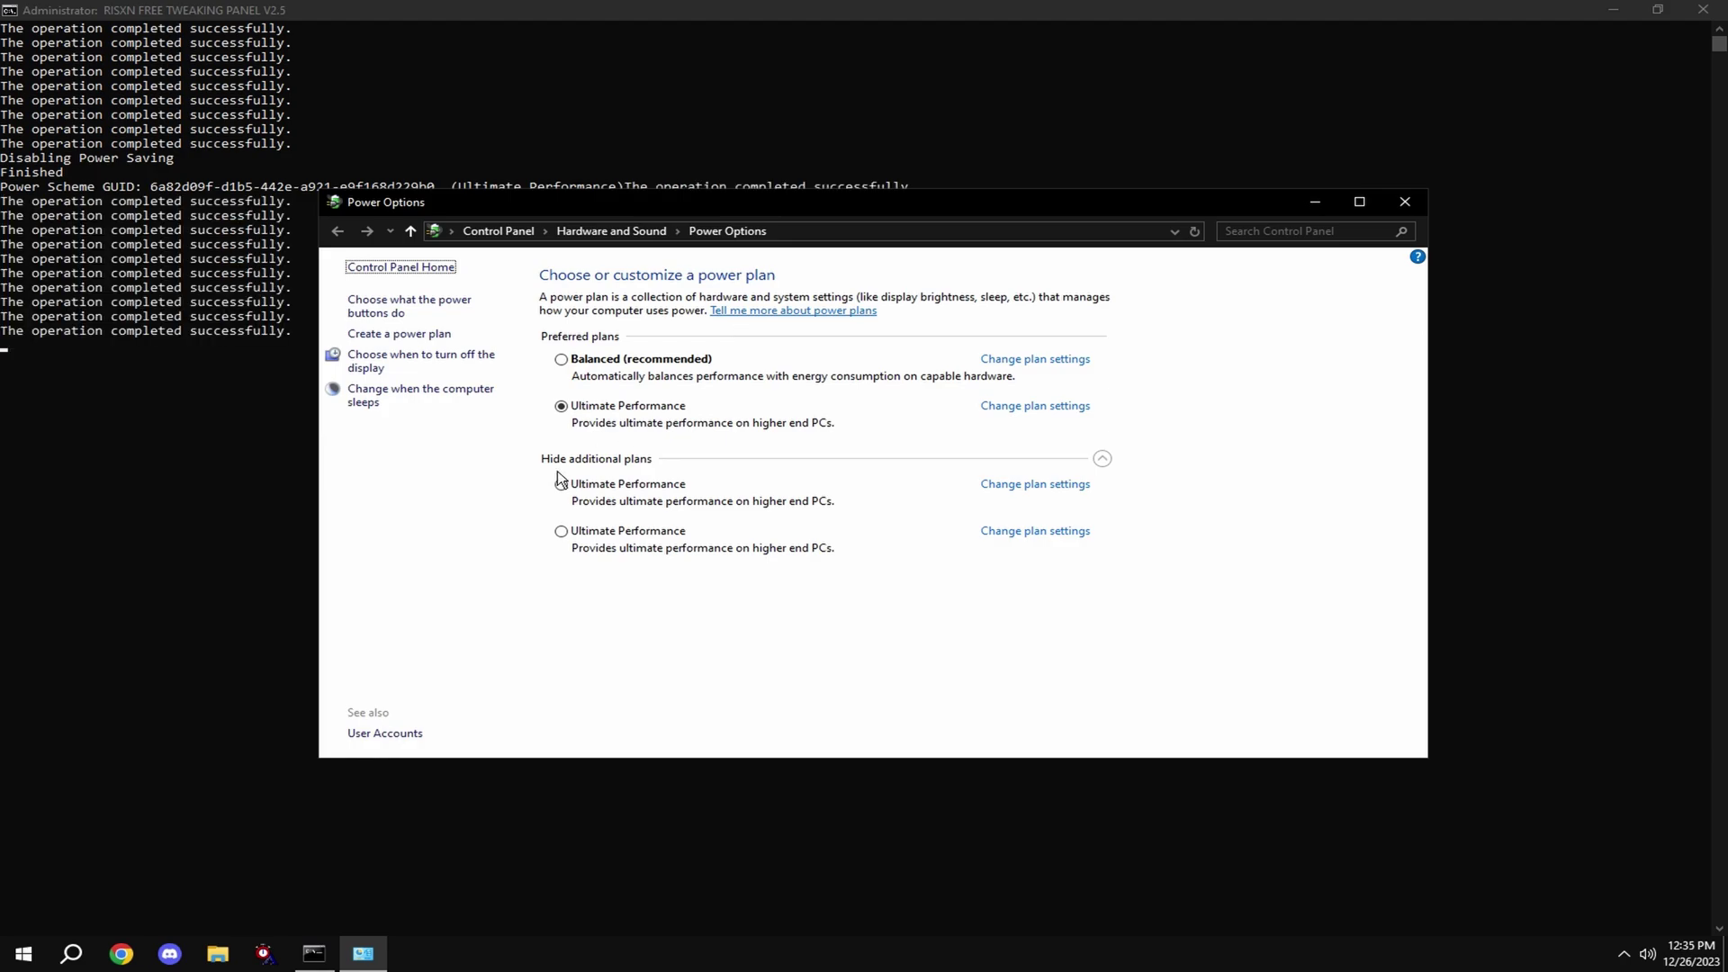
left_click(561, 484)
left_click(1404, 202)
- Run the telemetry tweak (option 12) and then the cleaner (option 9)
key("Return")
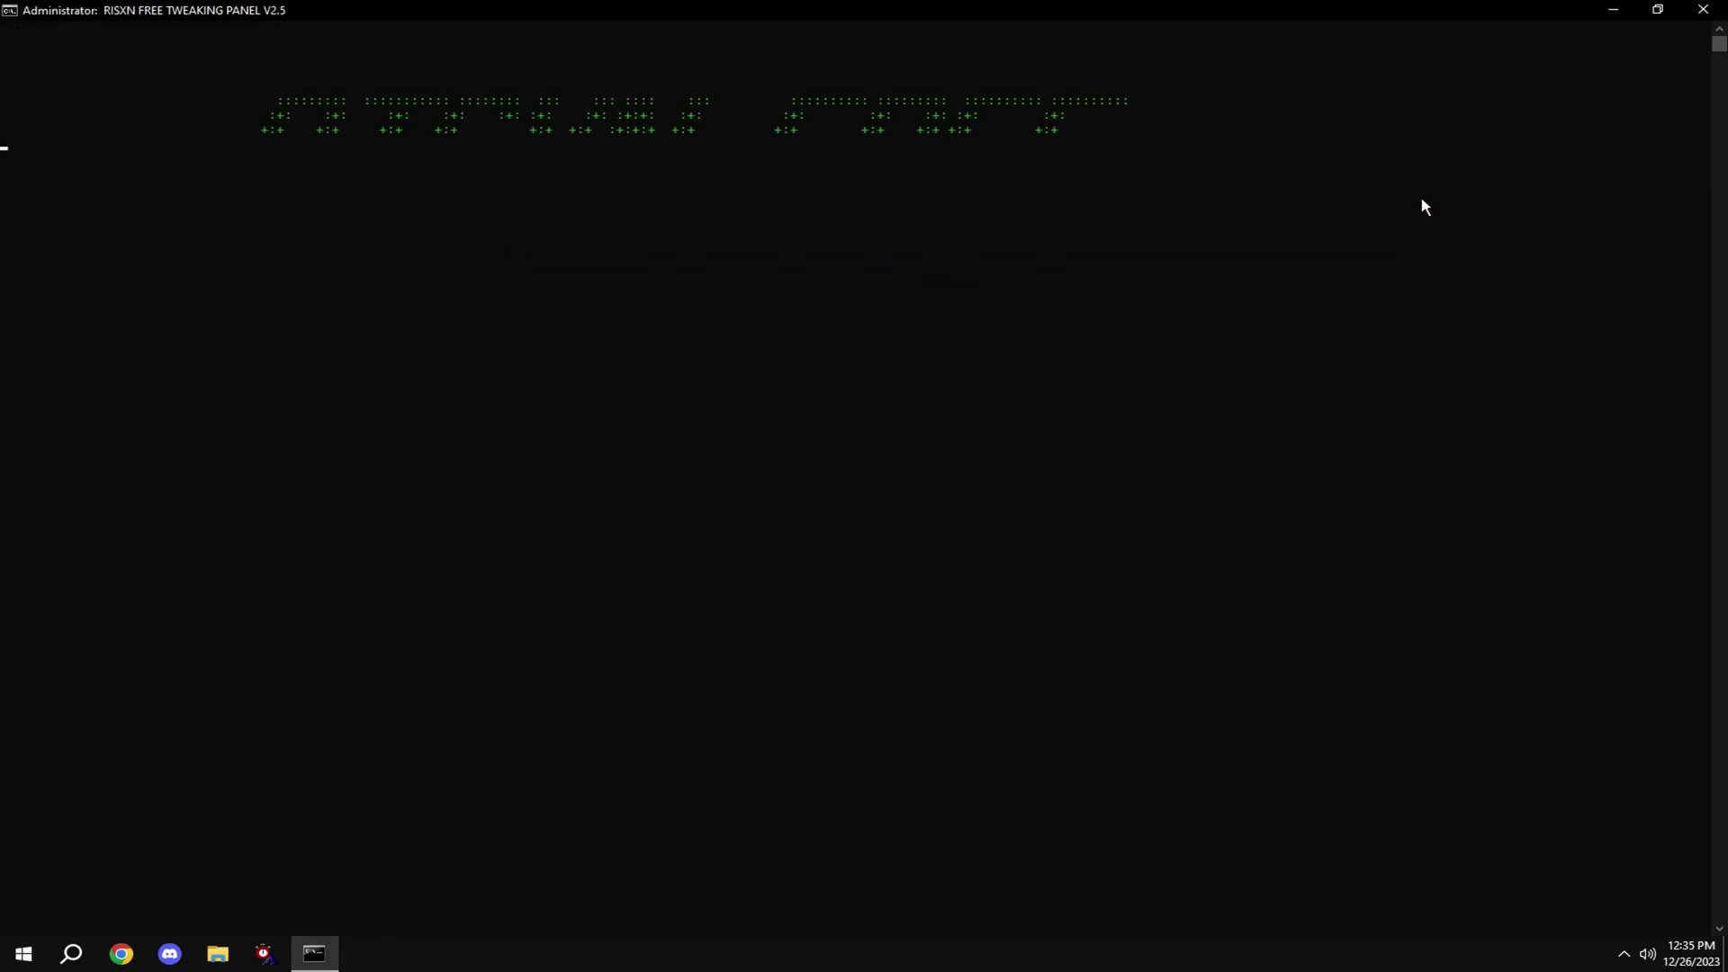
type("12")
key("Return")
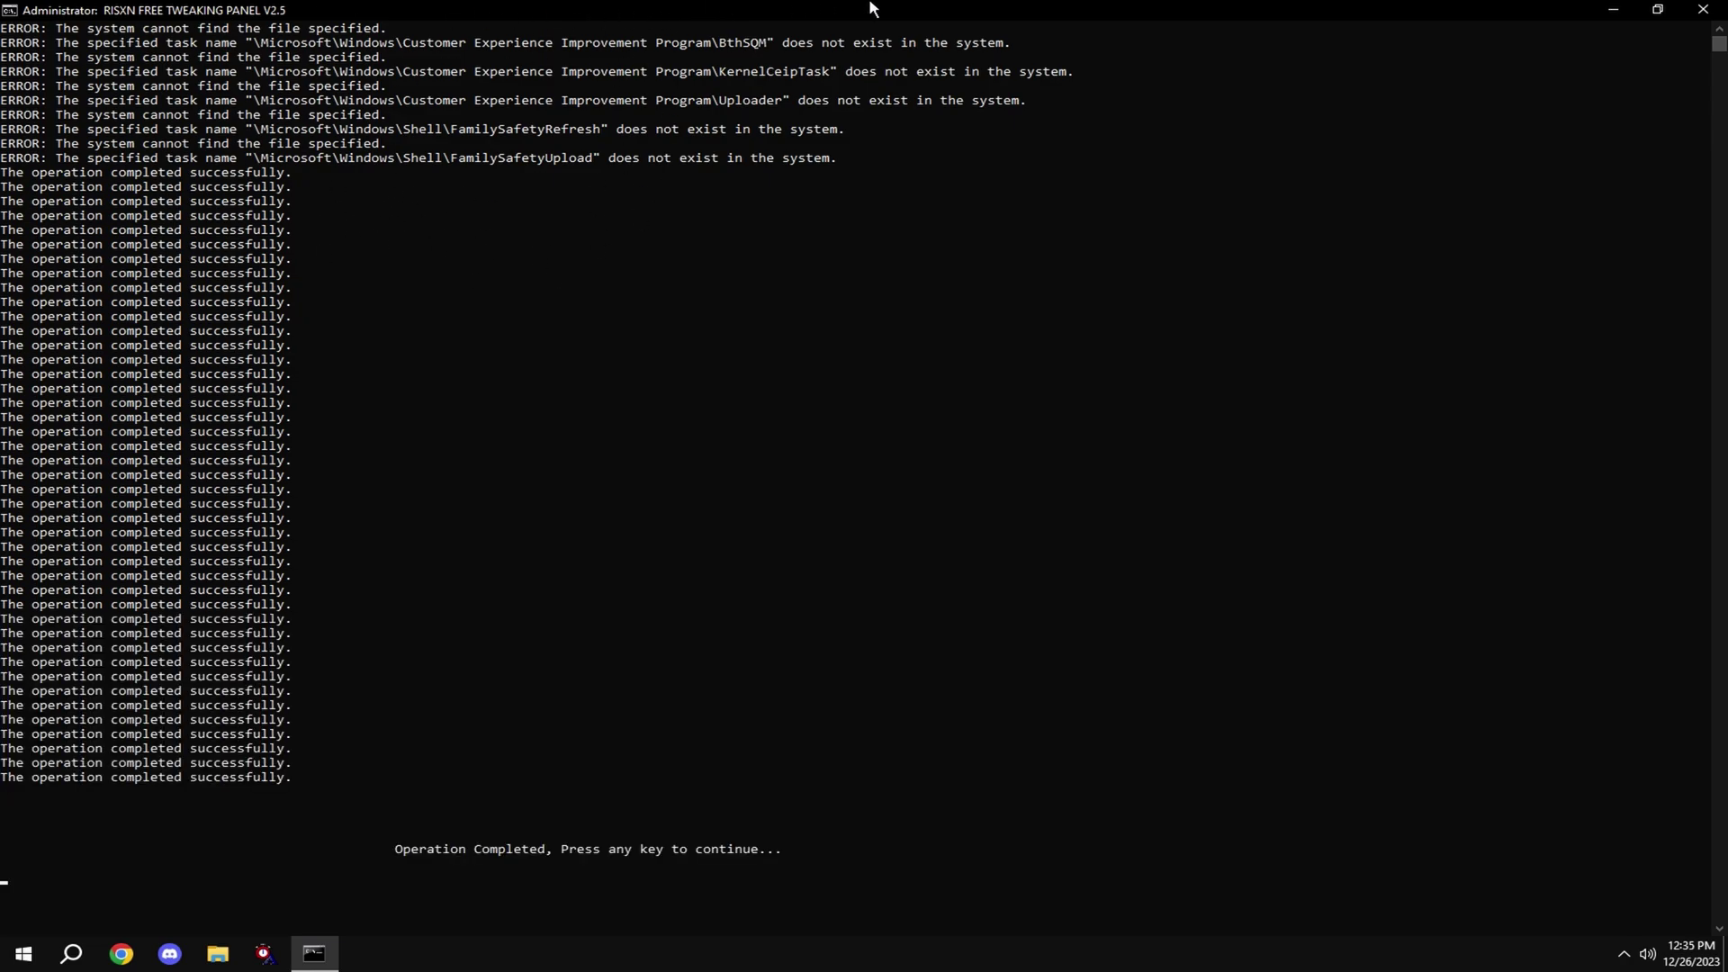
key("Return")
type("9")
key("Return")
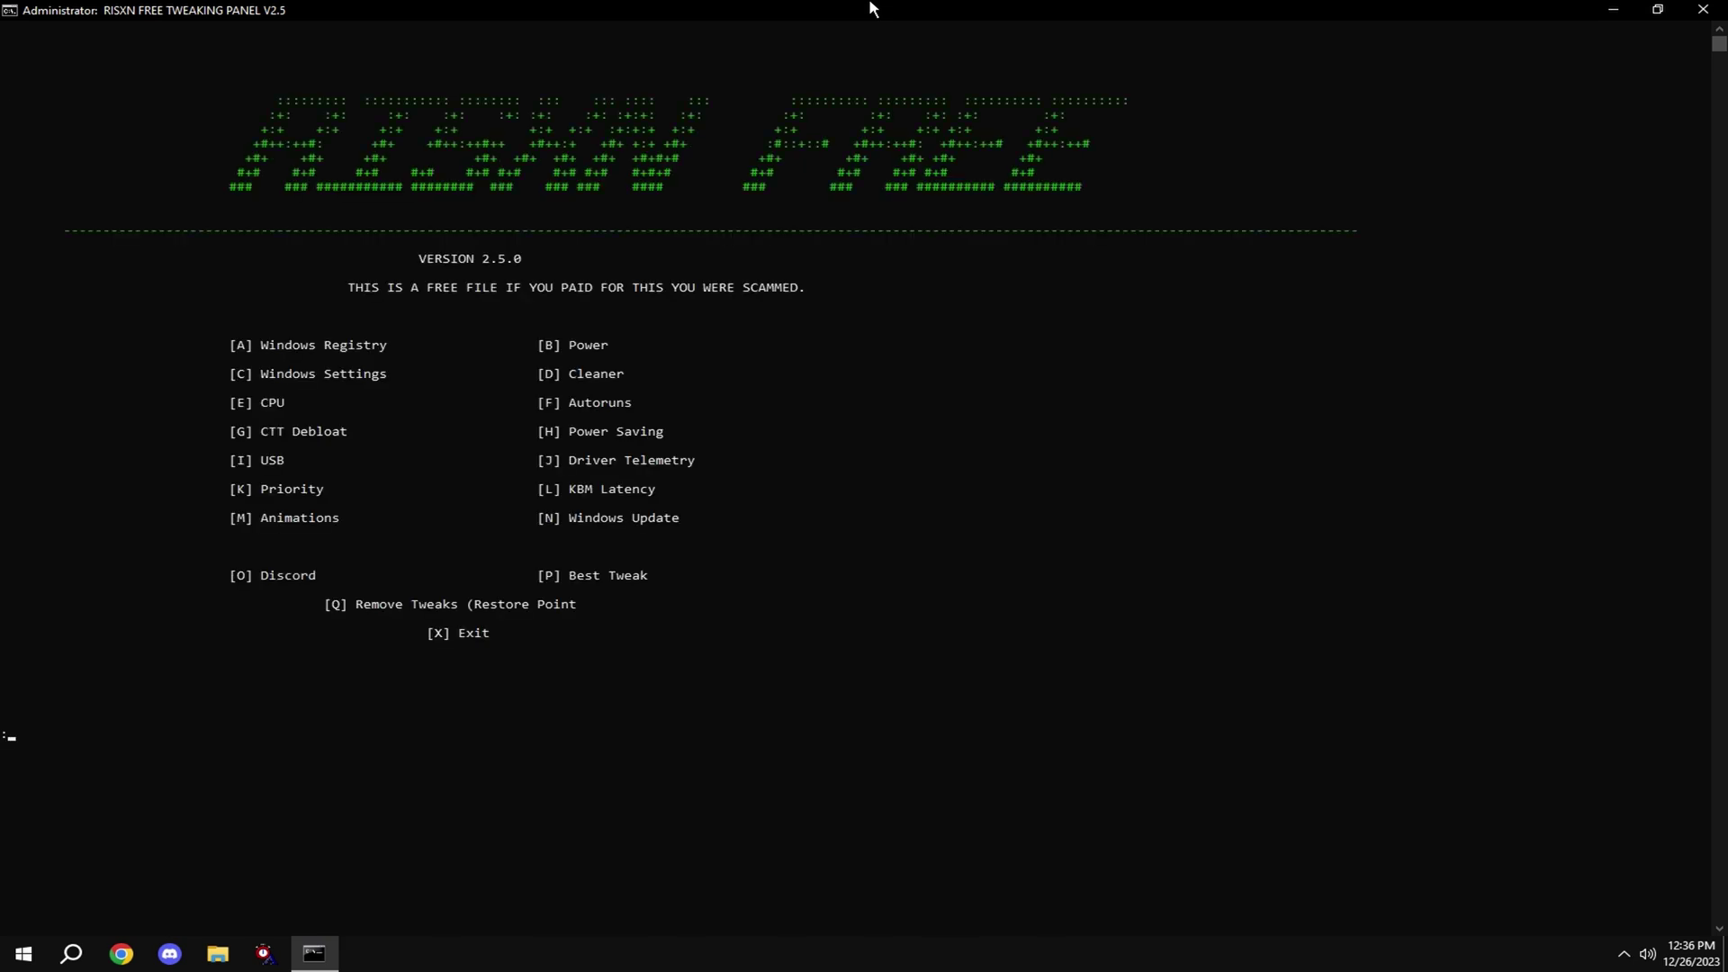
- Enter panel options E and F, letting the downloaded Autoruns start scanning
type("e")
key("Return")
key("Return")
type("f")
key("Return")
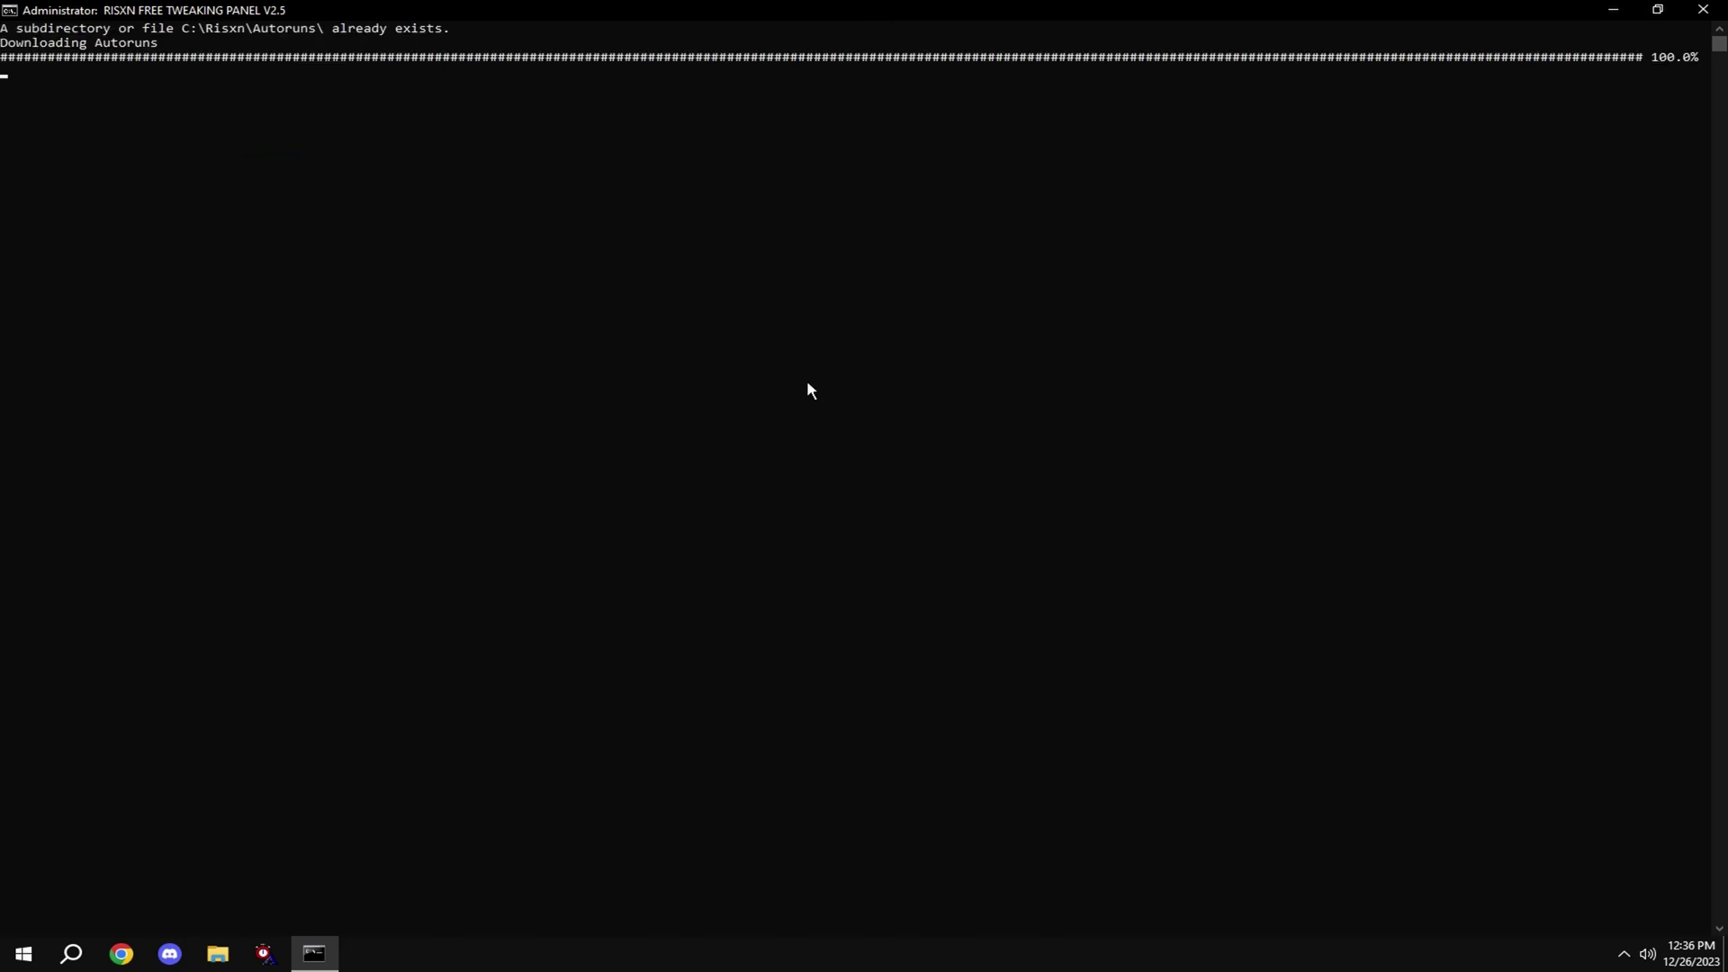
left_click(999, 546)
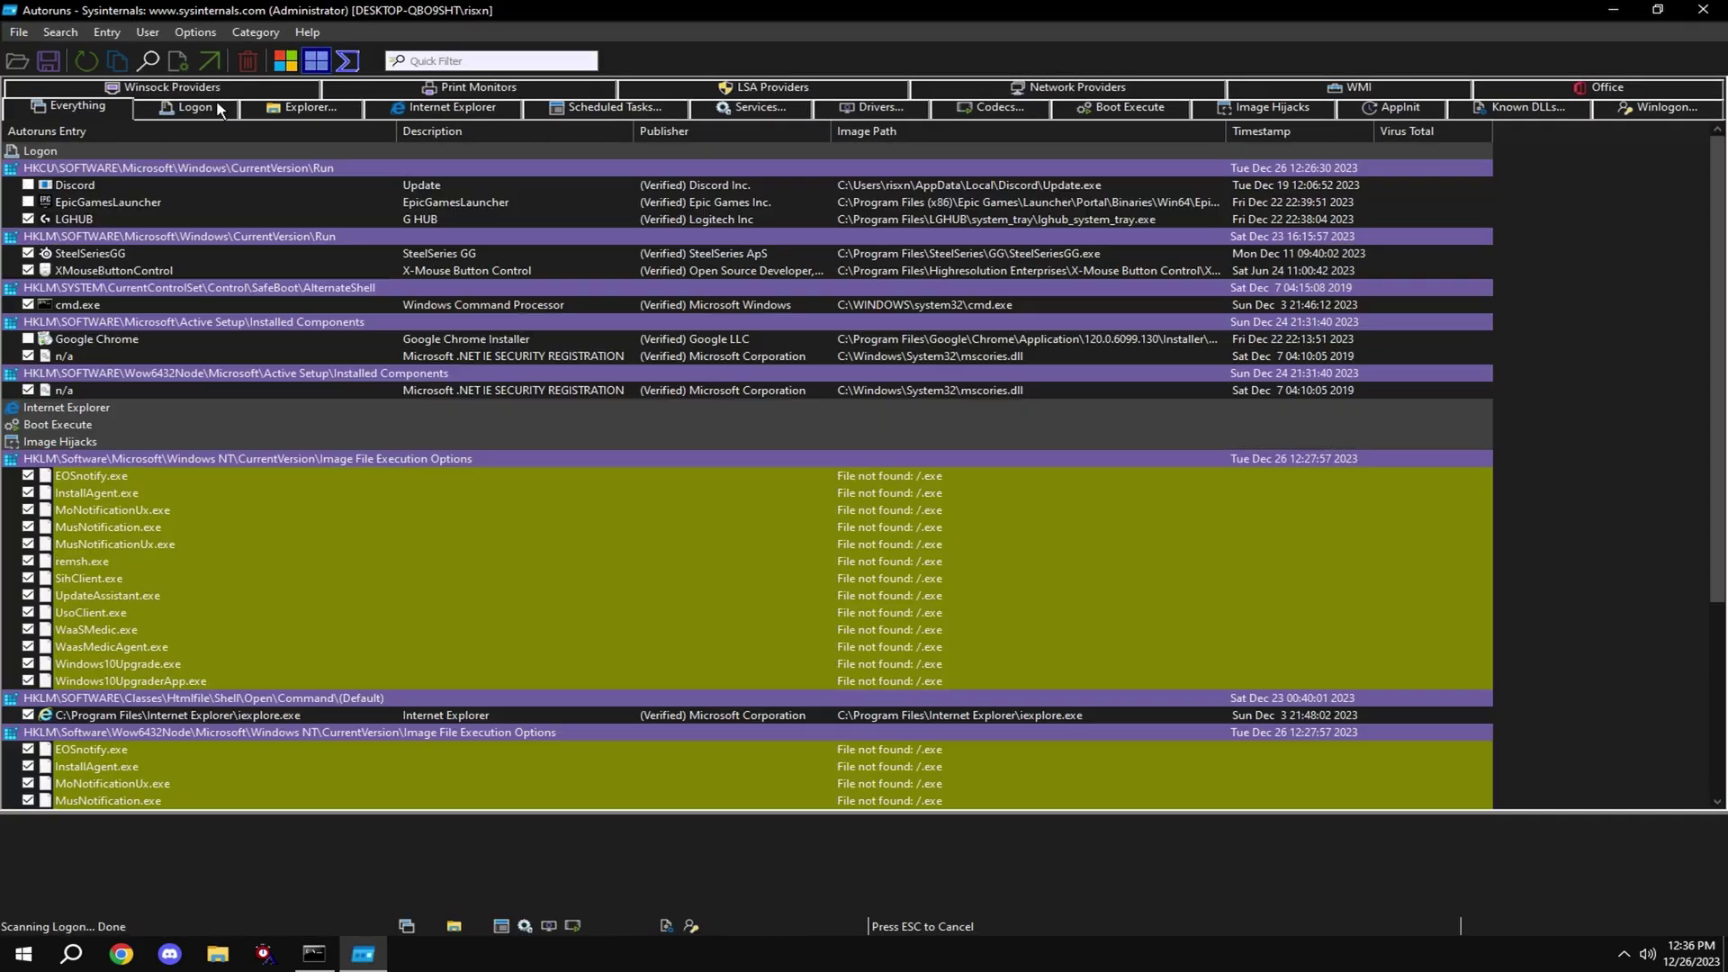
- Inspect the n/a and cmd.exe entries on Autoruns' Logon tab, then close Autoruns
left_click(219, 109)
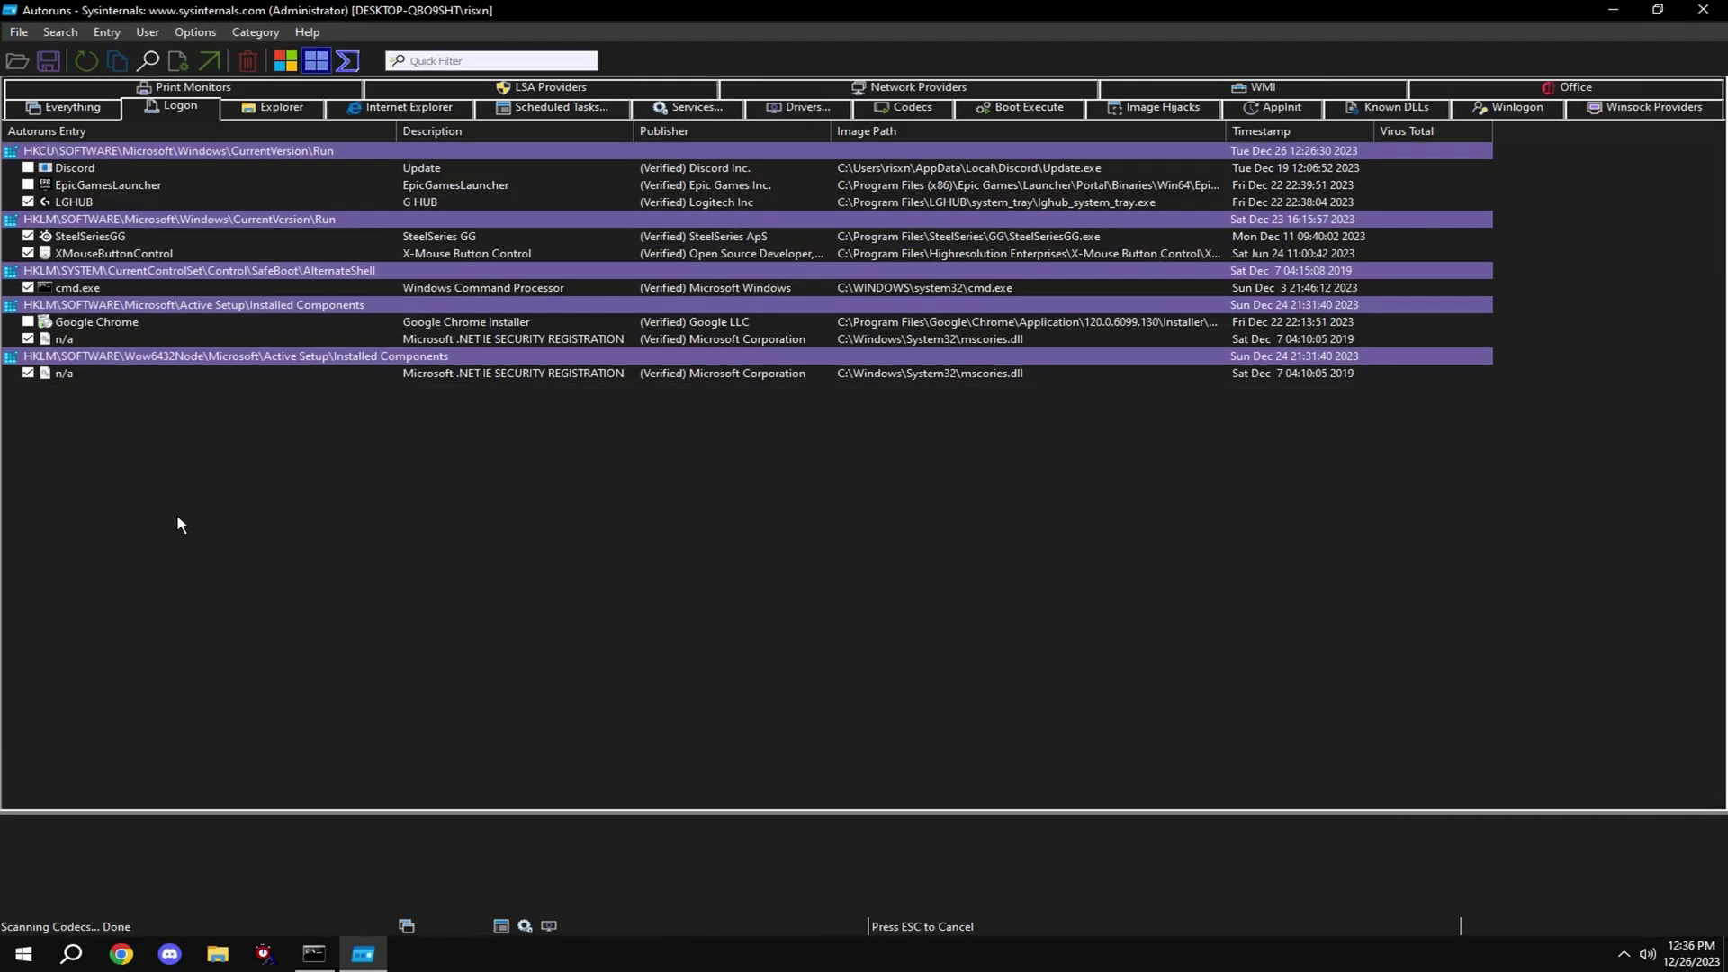
left_click(54, 373)
key("Up")
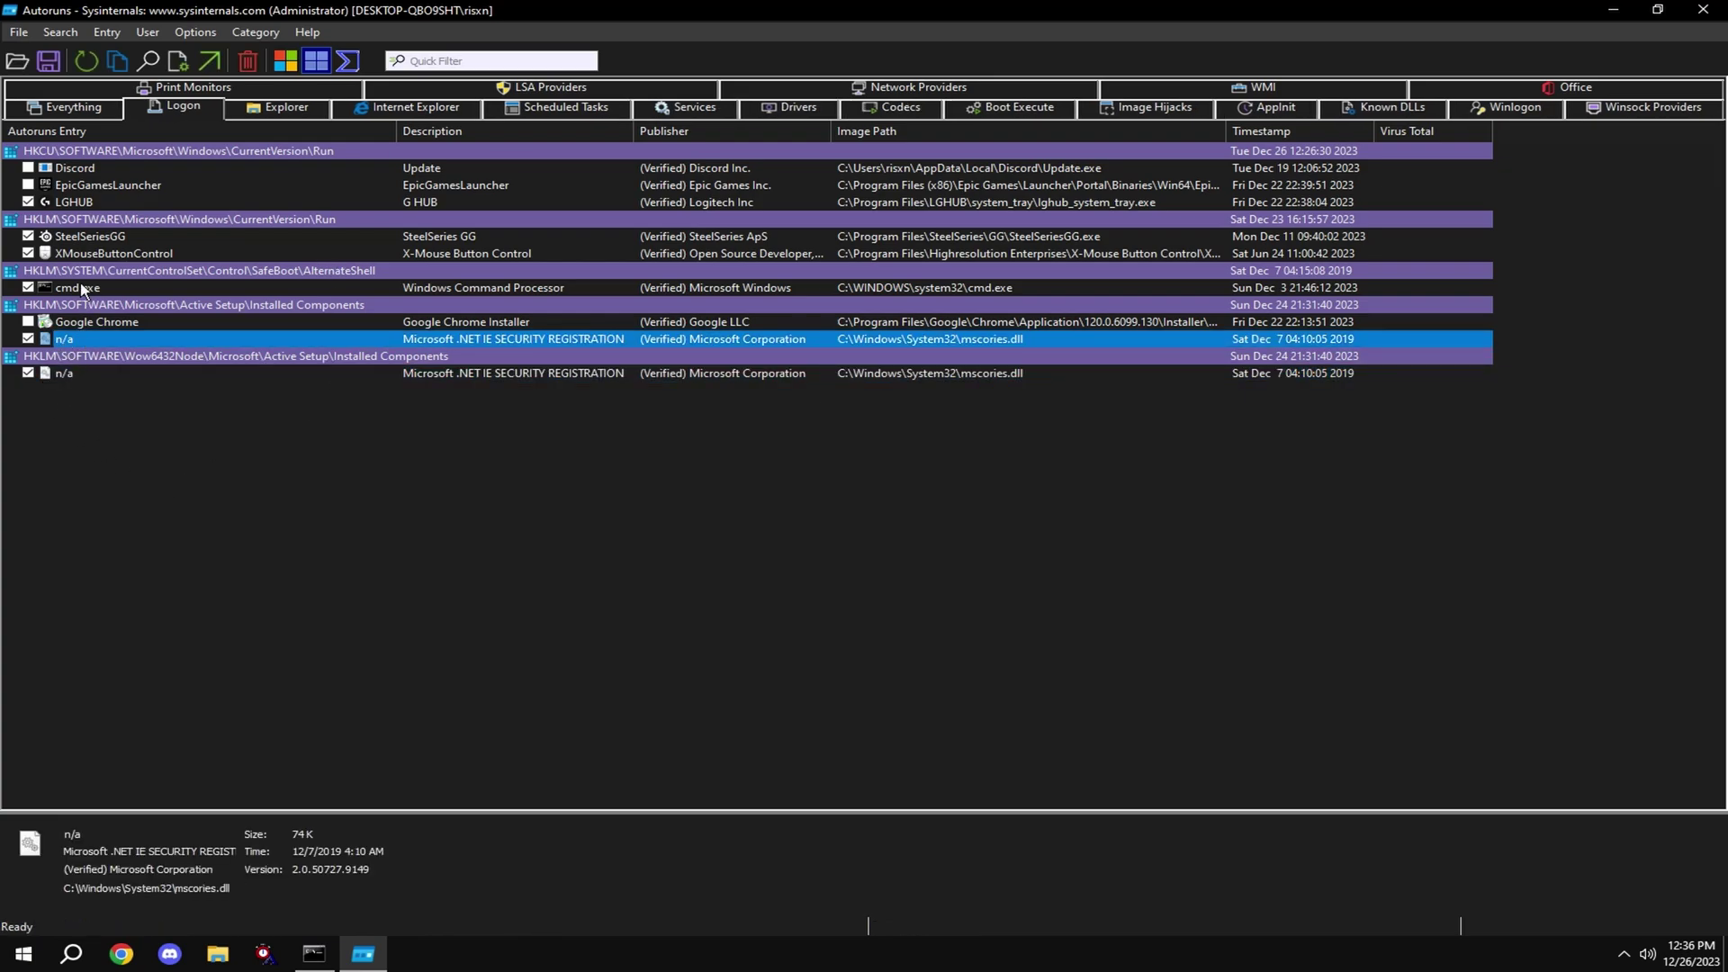
left_click(77, 290)
left_click(1702, 9)
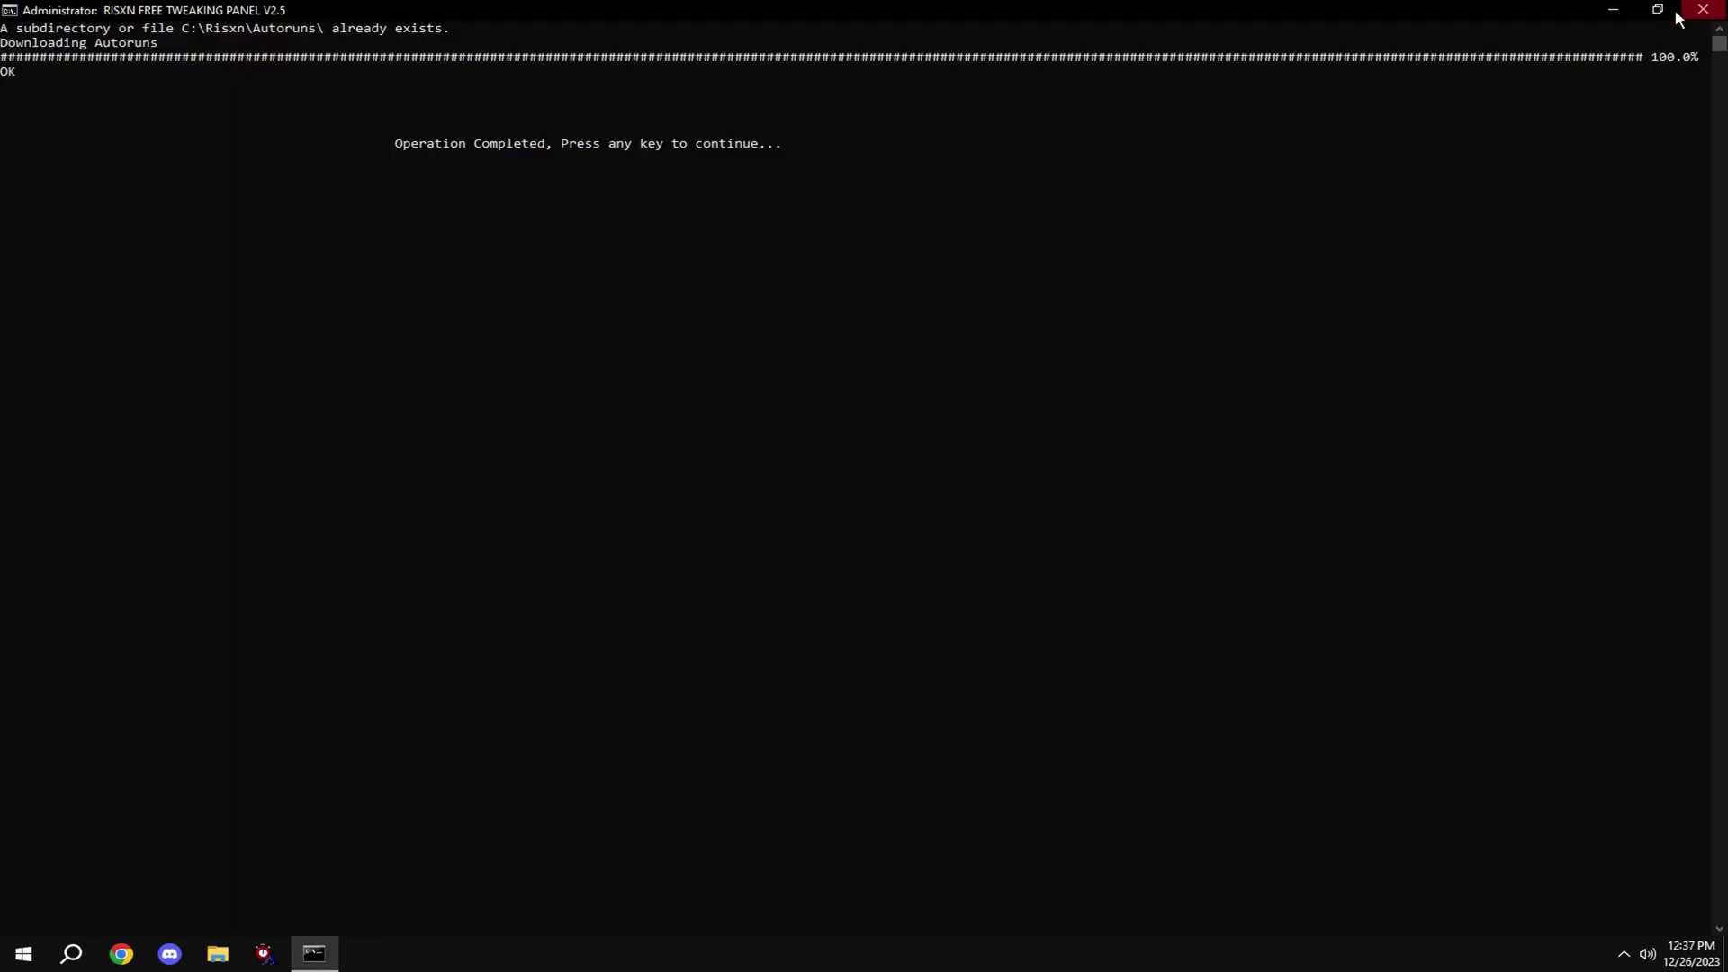
- Enter G in the panel to launch Chris Titus Tech WinUtil
key("Return")
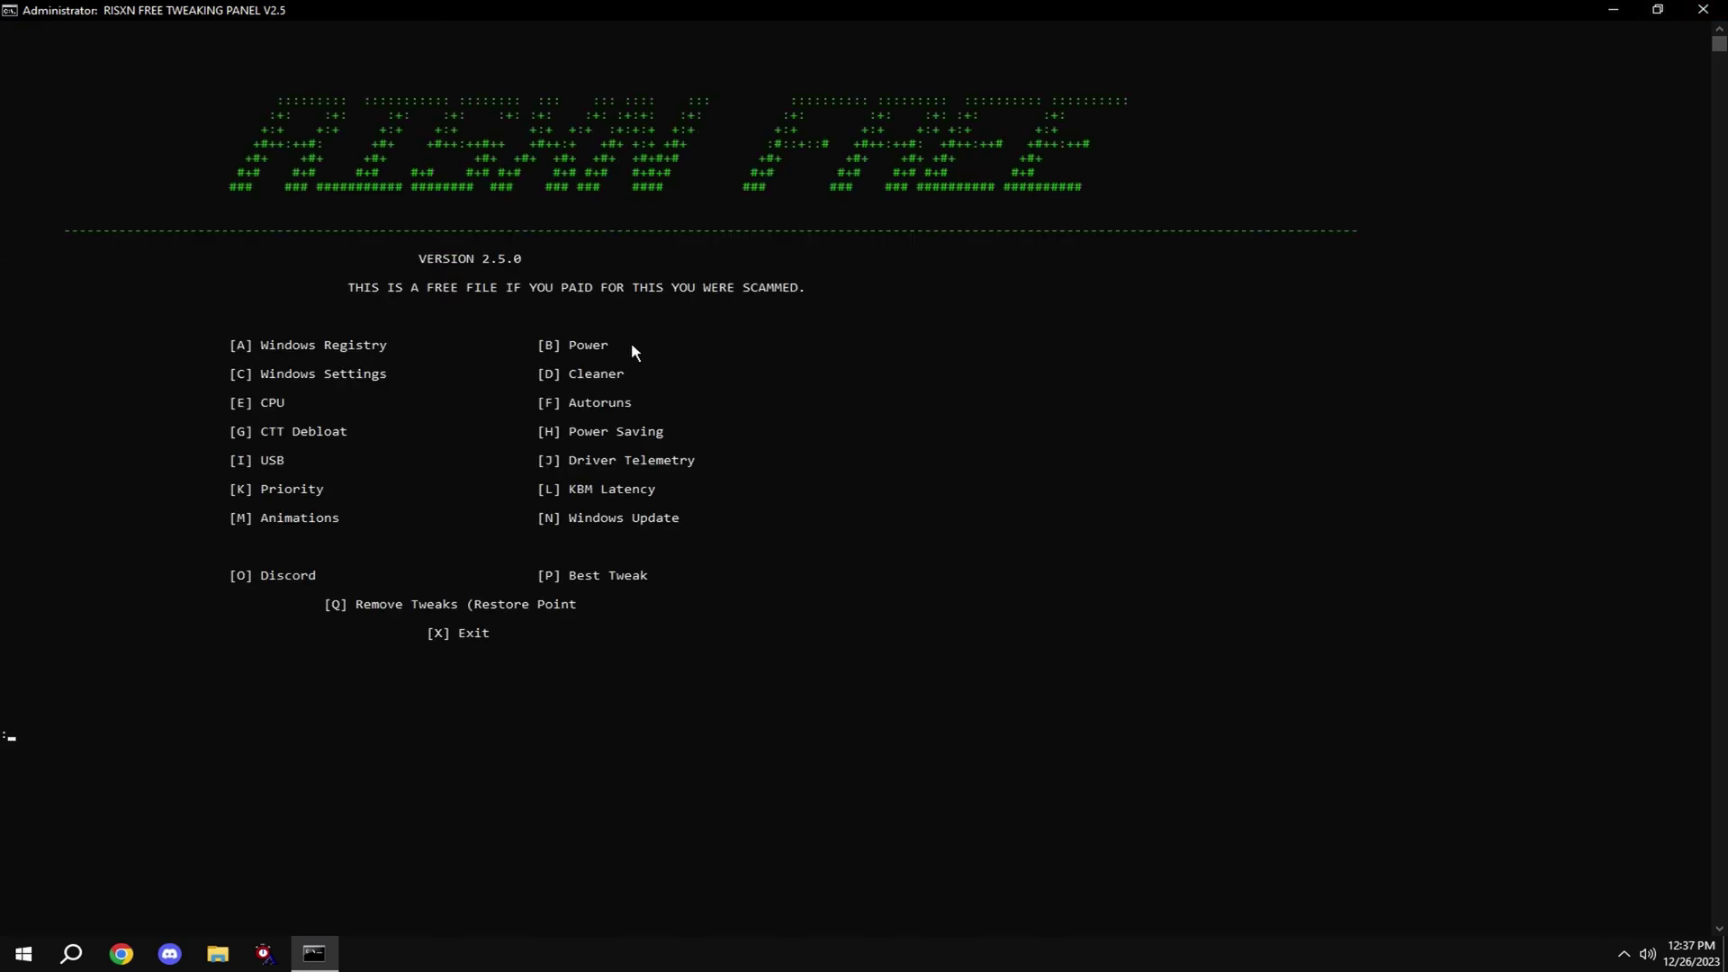
type("G")
key("Return")
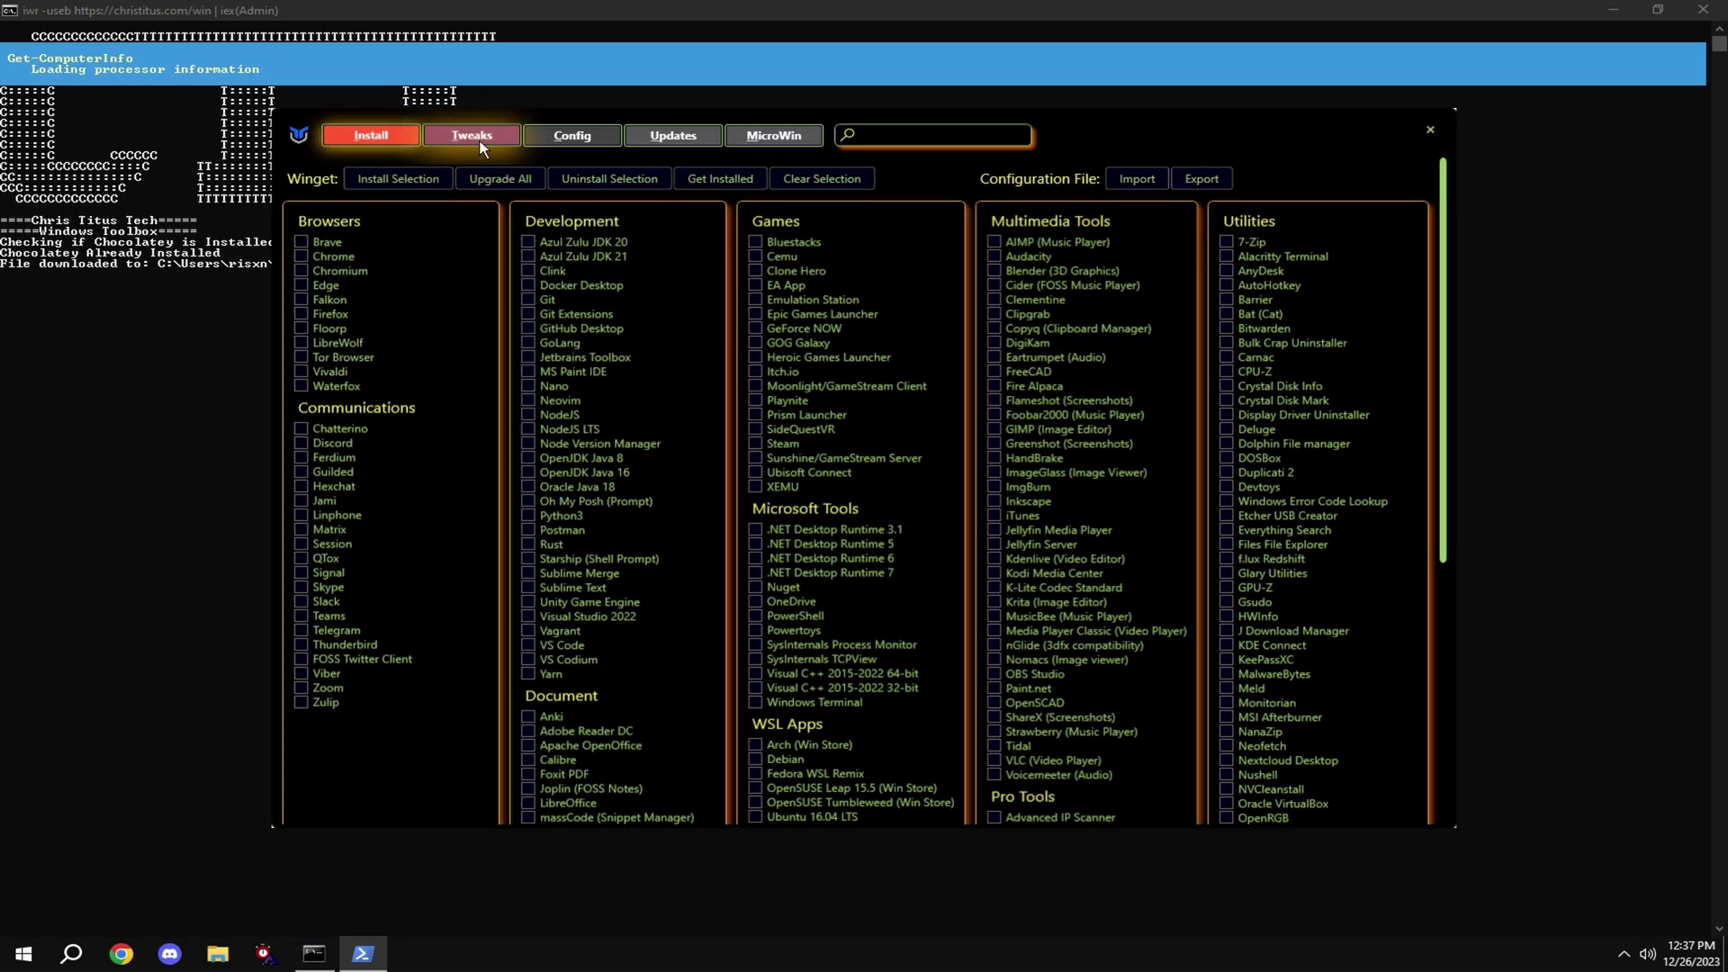
- Run WinUtil's Desktop recommended tweaks, dismiss the finished message, and close WinUtil
left_click(479, 140)
left_click(496, 184)
left_click(381, 682)
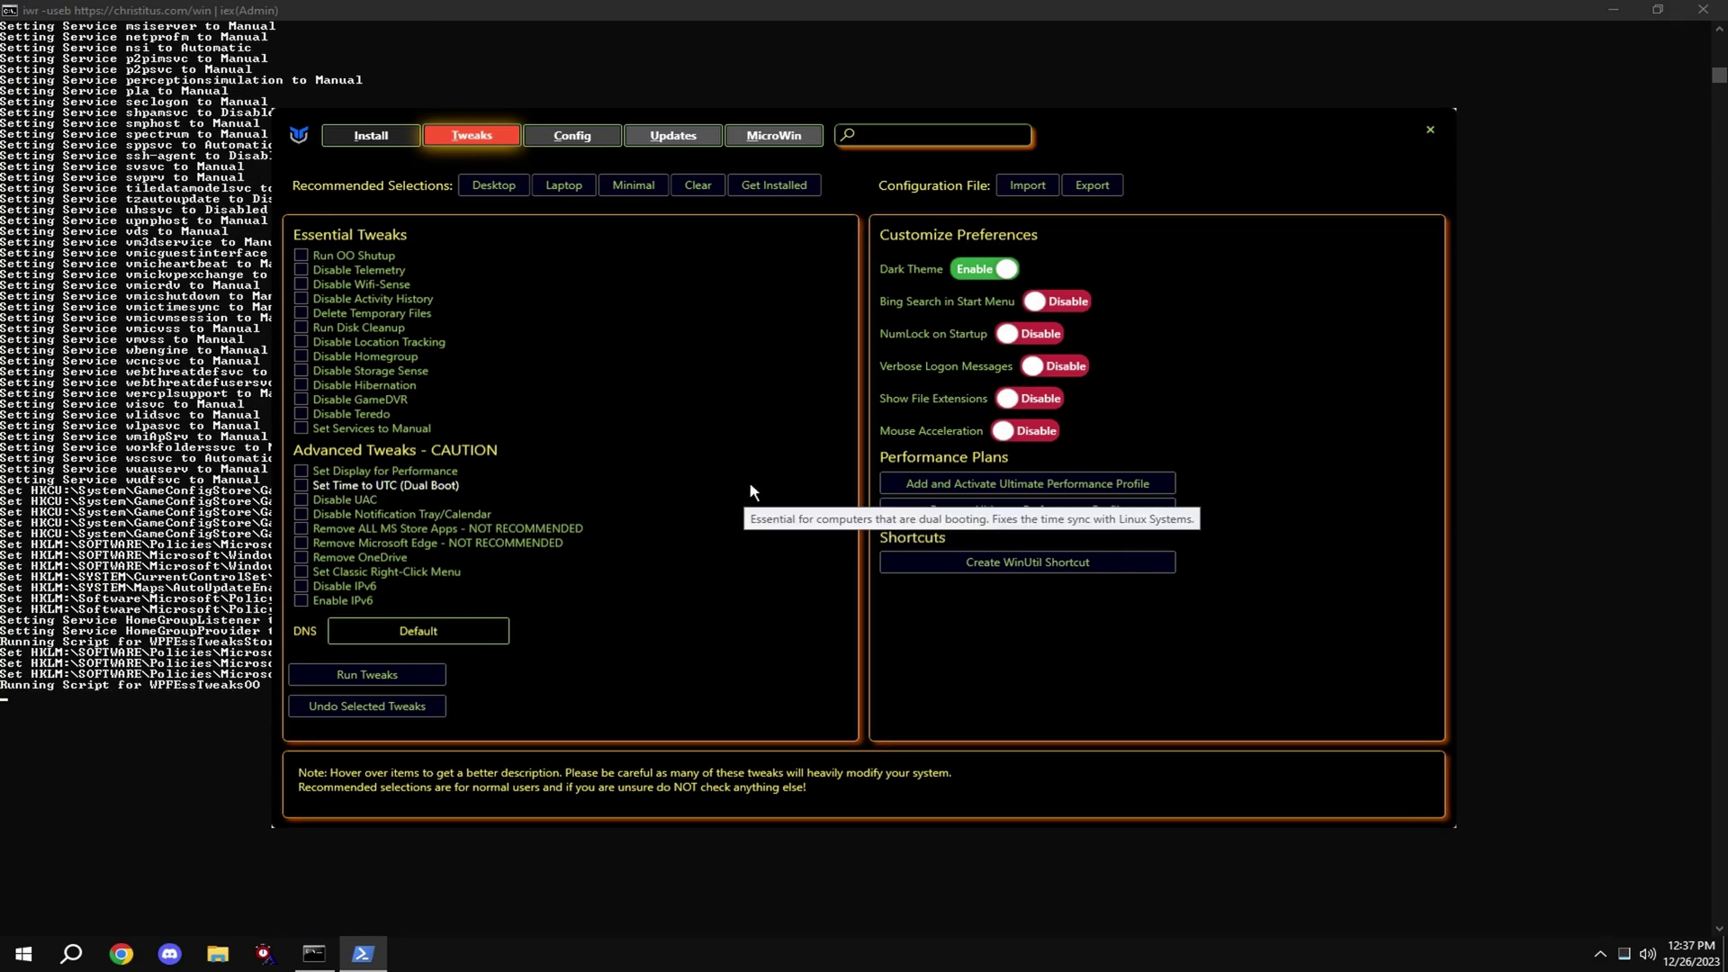
left_click(891, 540)
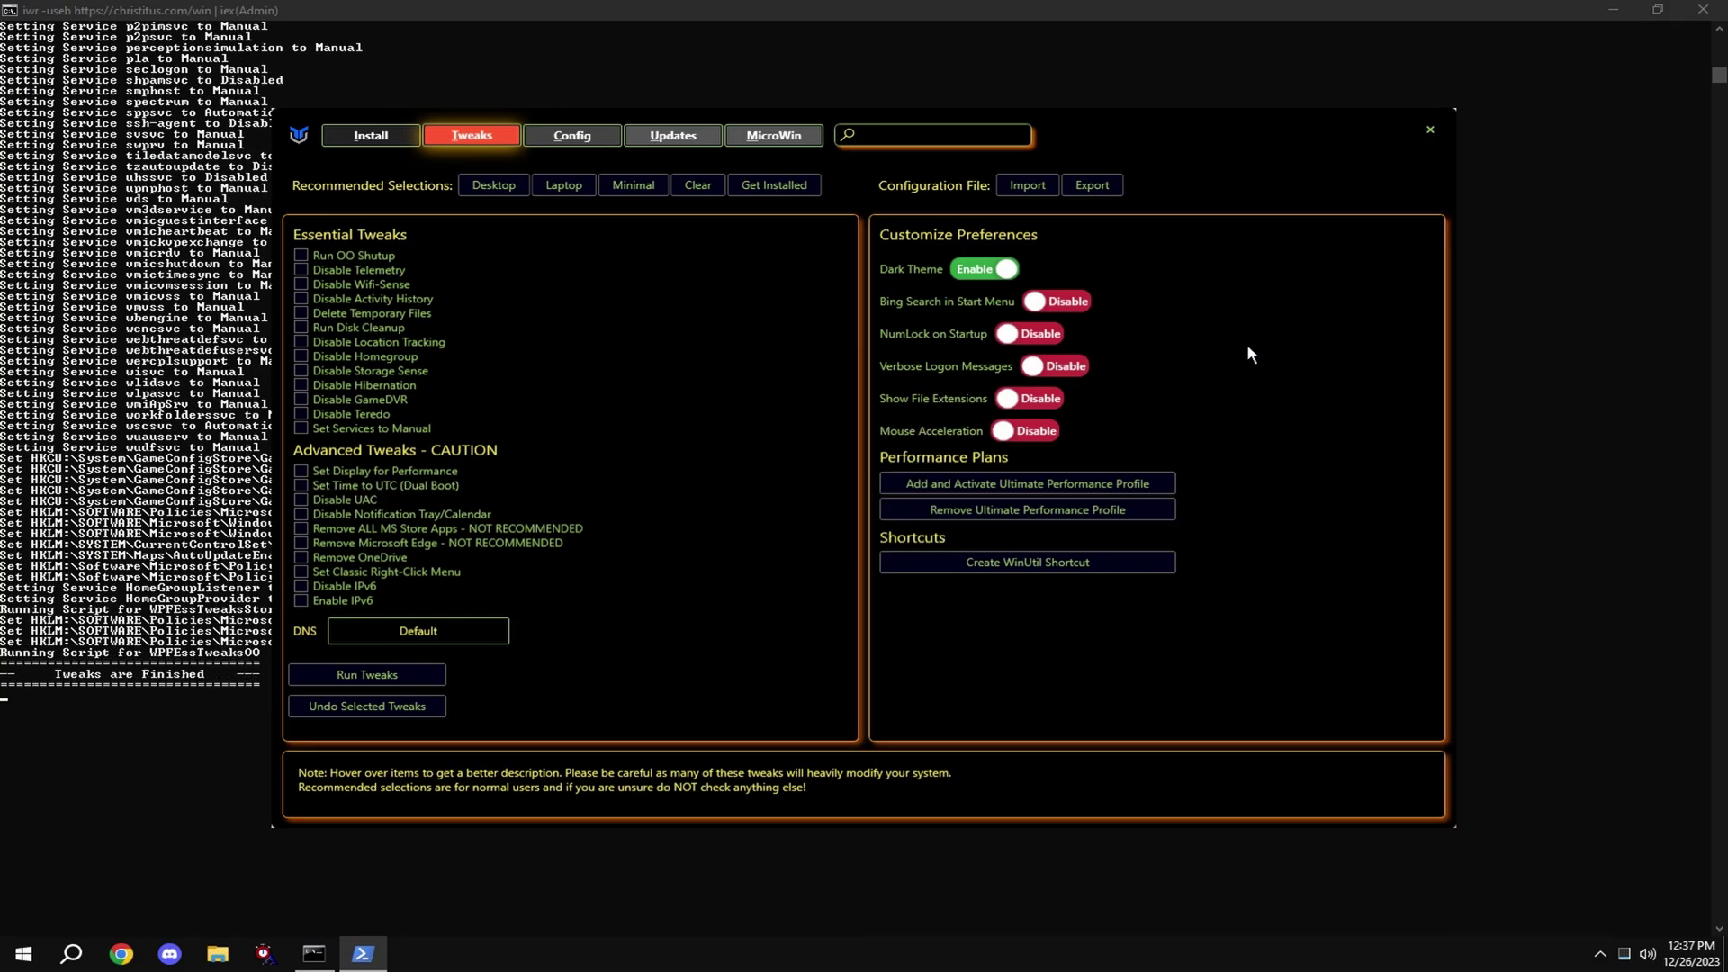
left_click(1428, 131)
- Run power saving (H), registry (A) and telemetry scheduled-task (6) tweaks
key("Return")
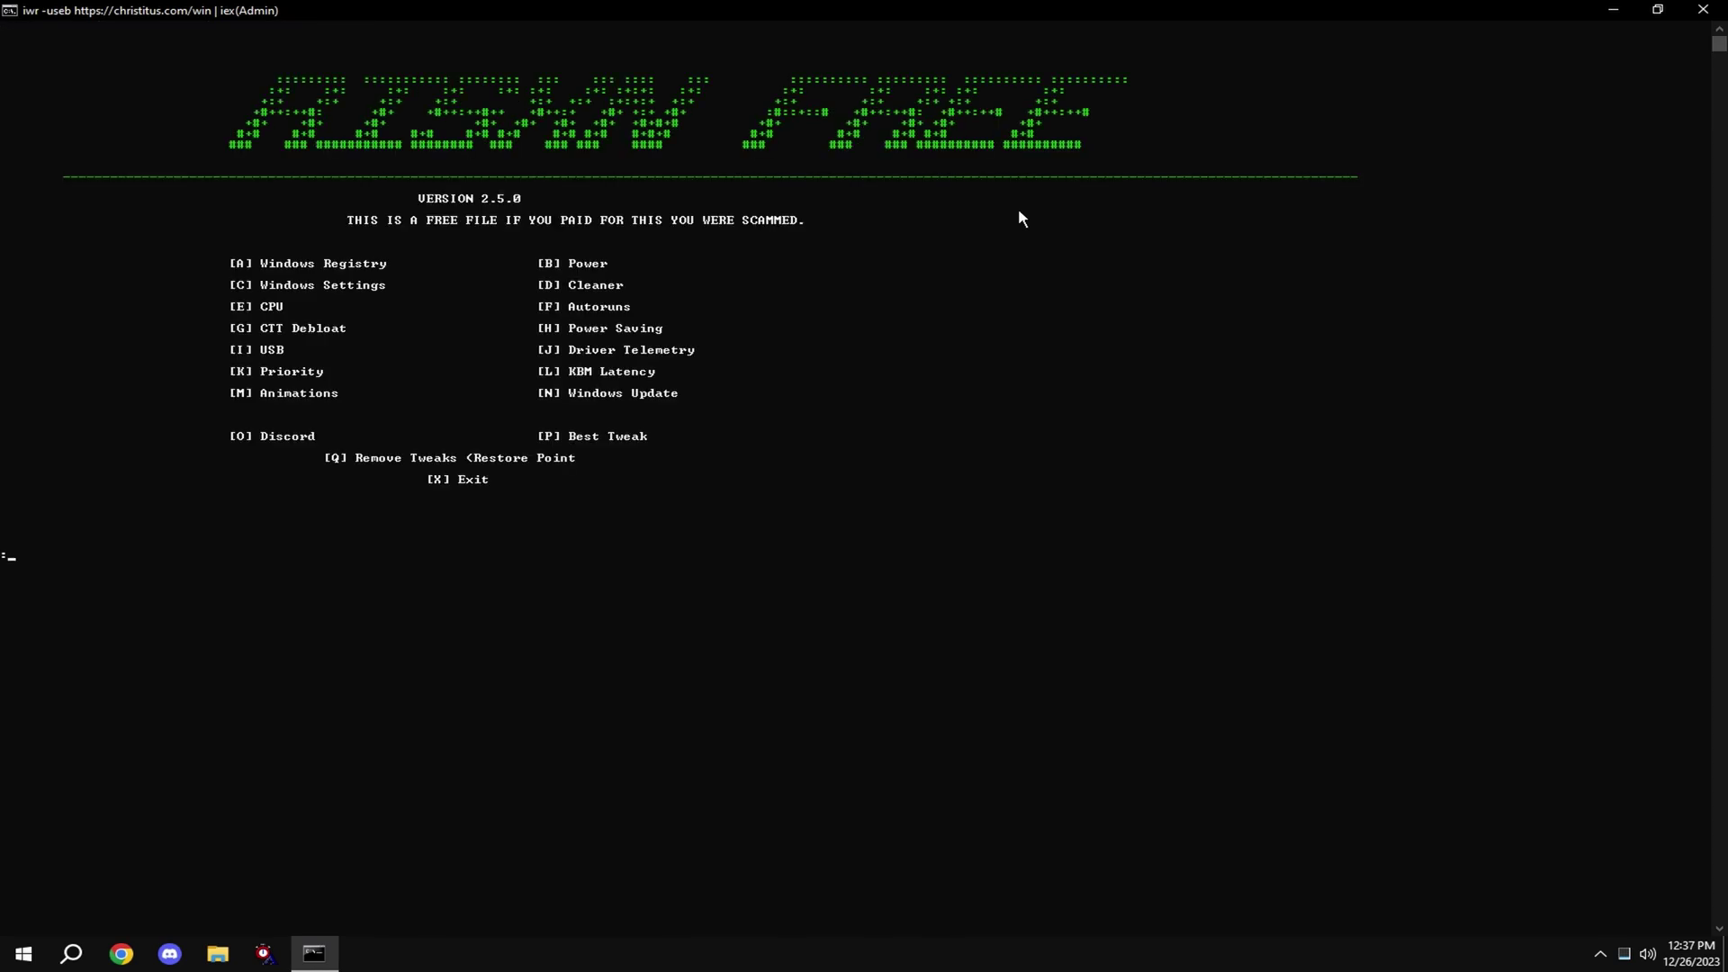
type("h")
key("Return")
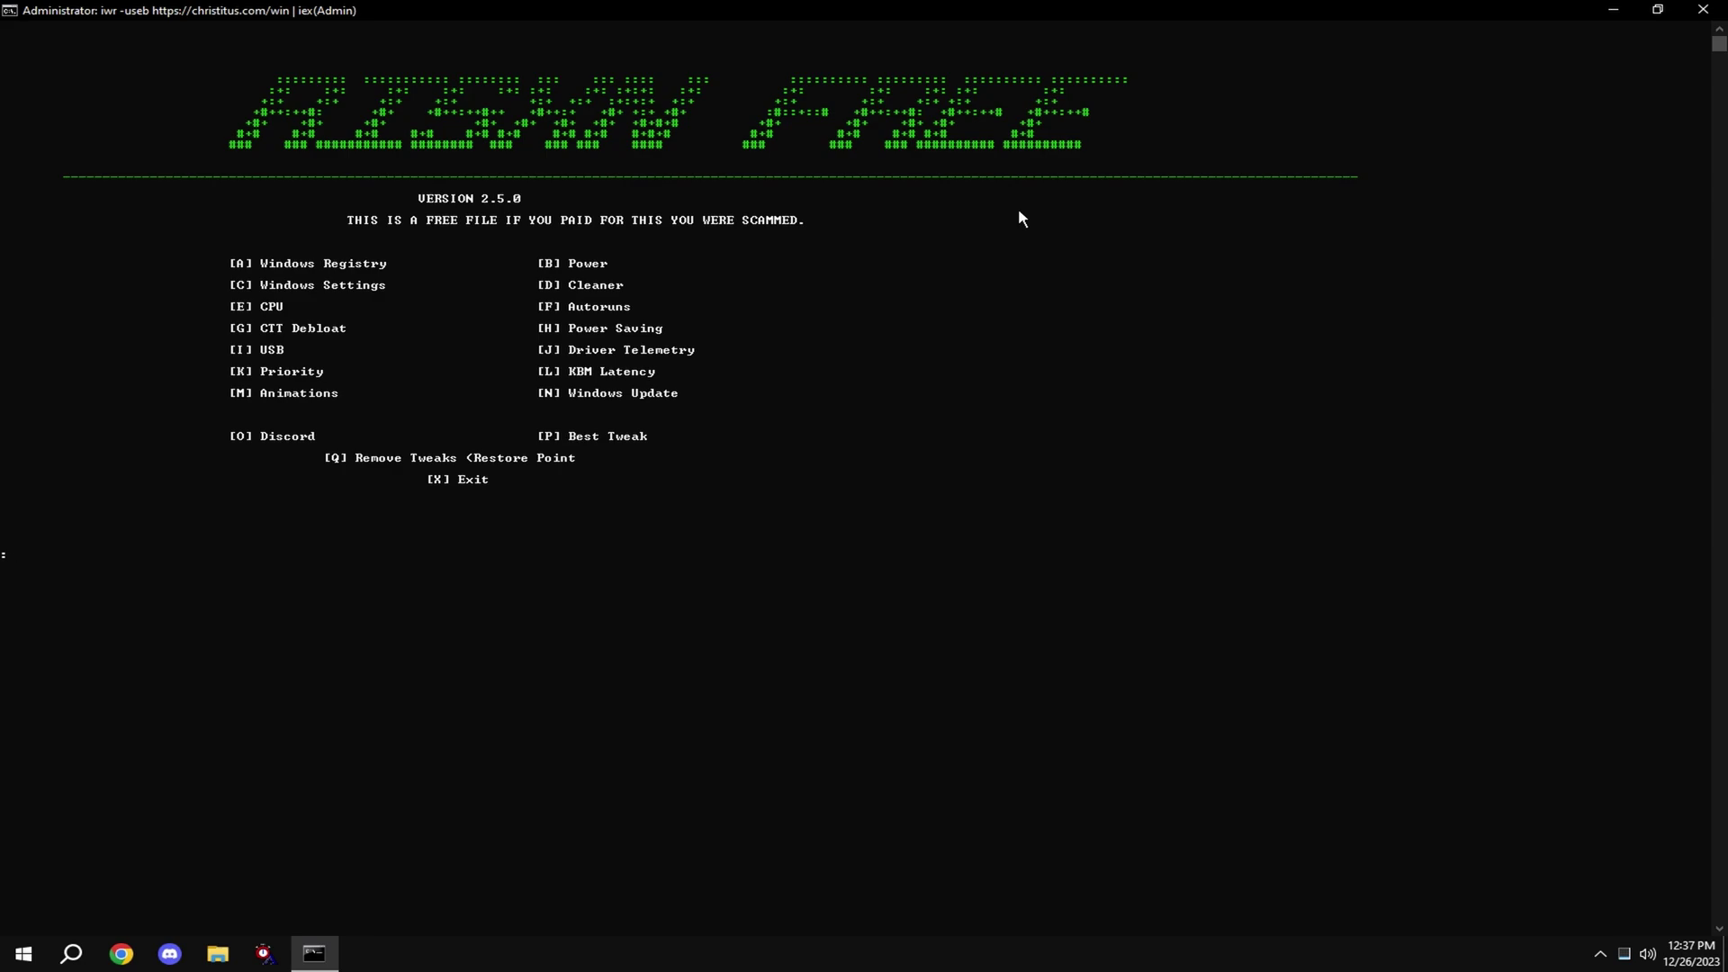
type("a")
key("Return")
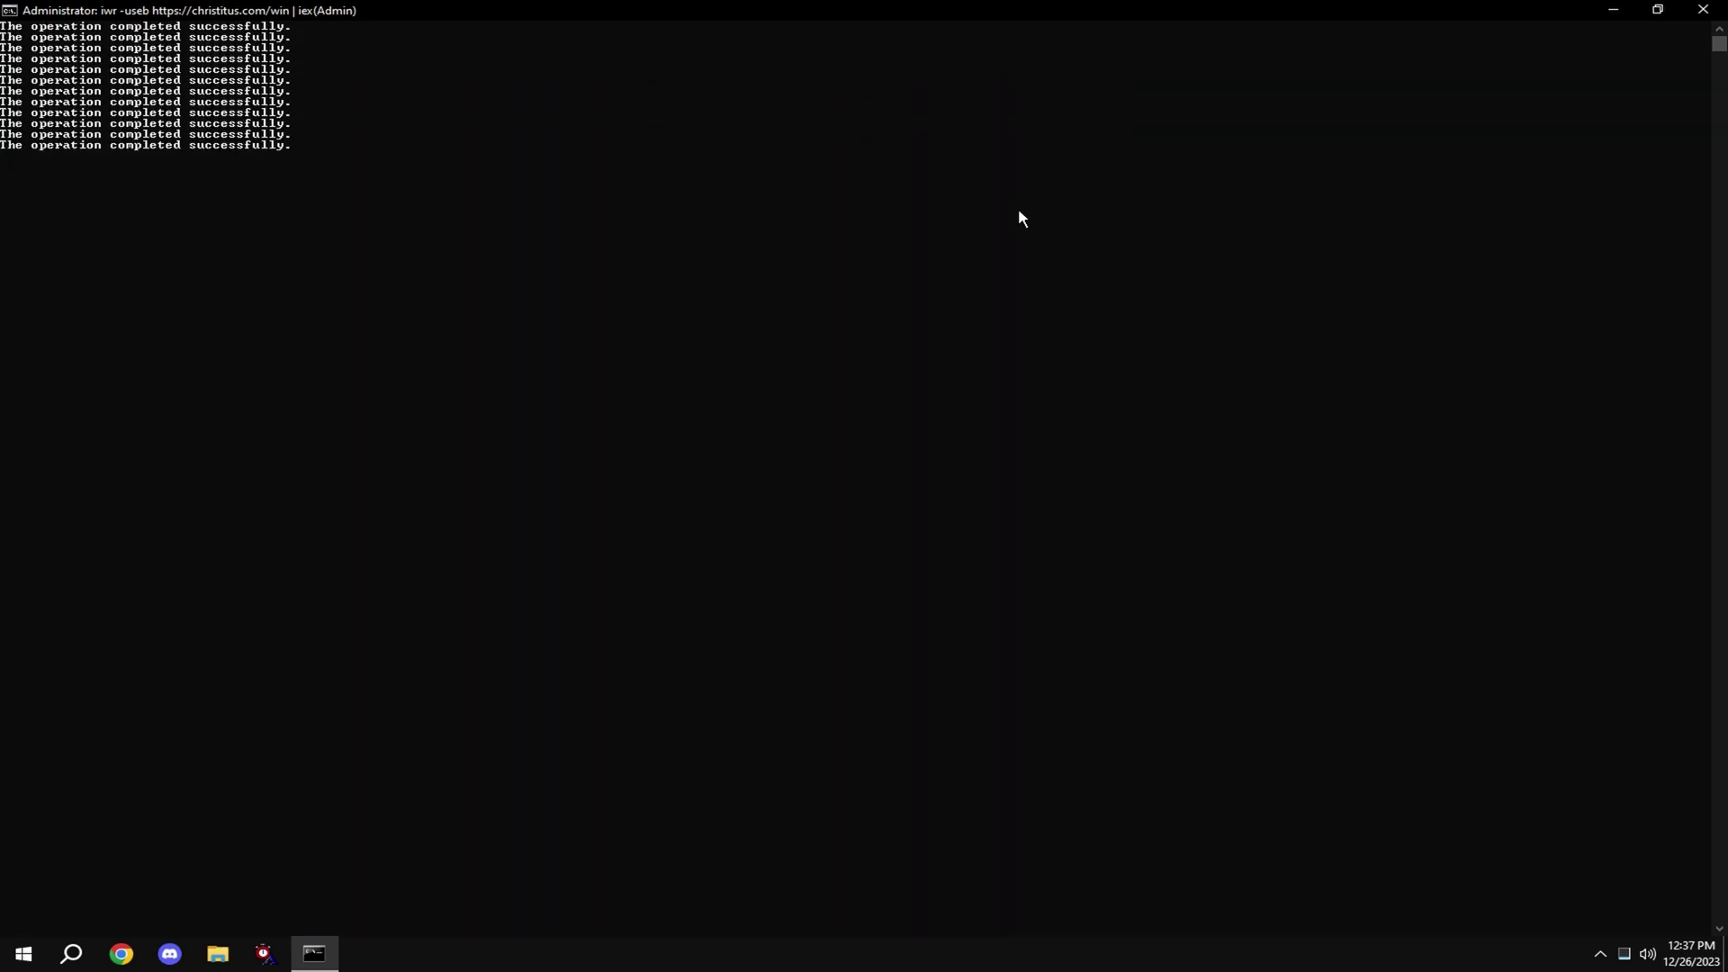
key("Return")
type("6")
key("Return")
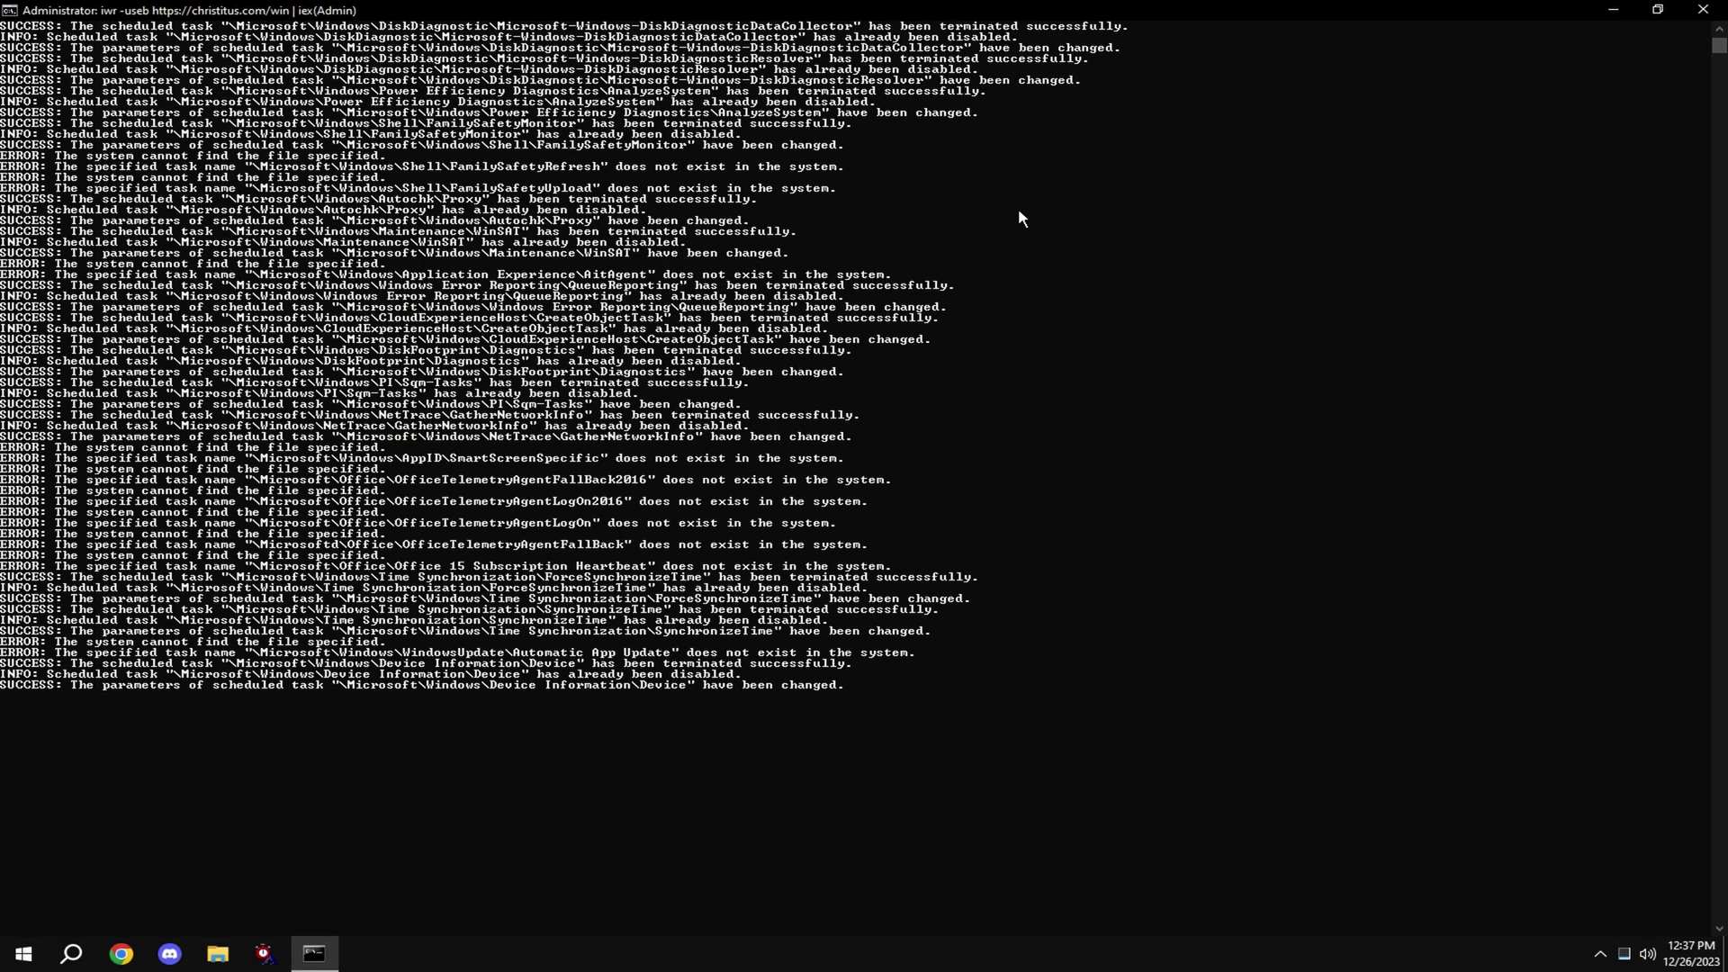
- Apply the Fortnite priority tweak (11, then 1) and the KBM latency tweak (L)
key("Return")
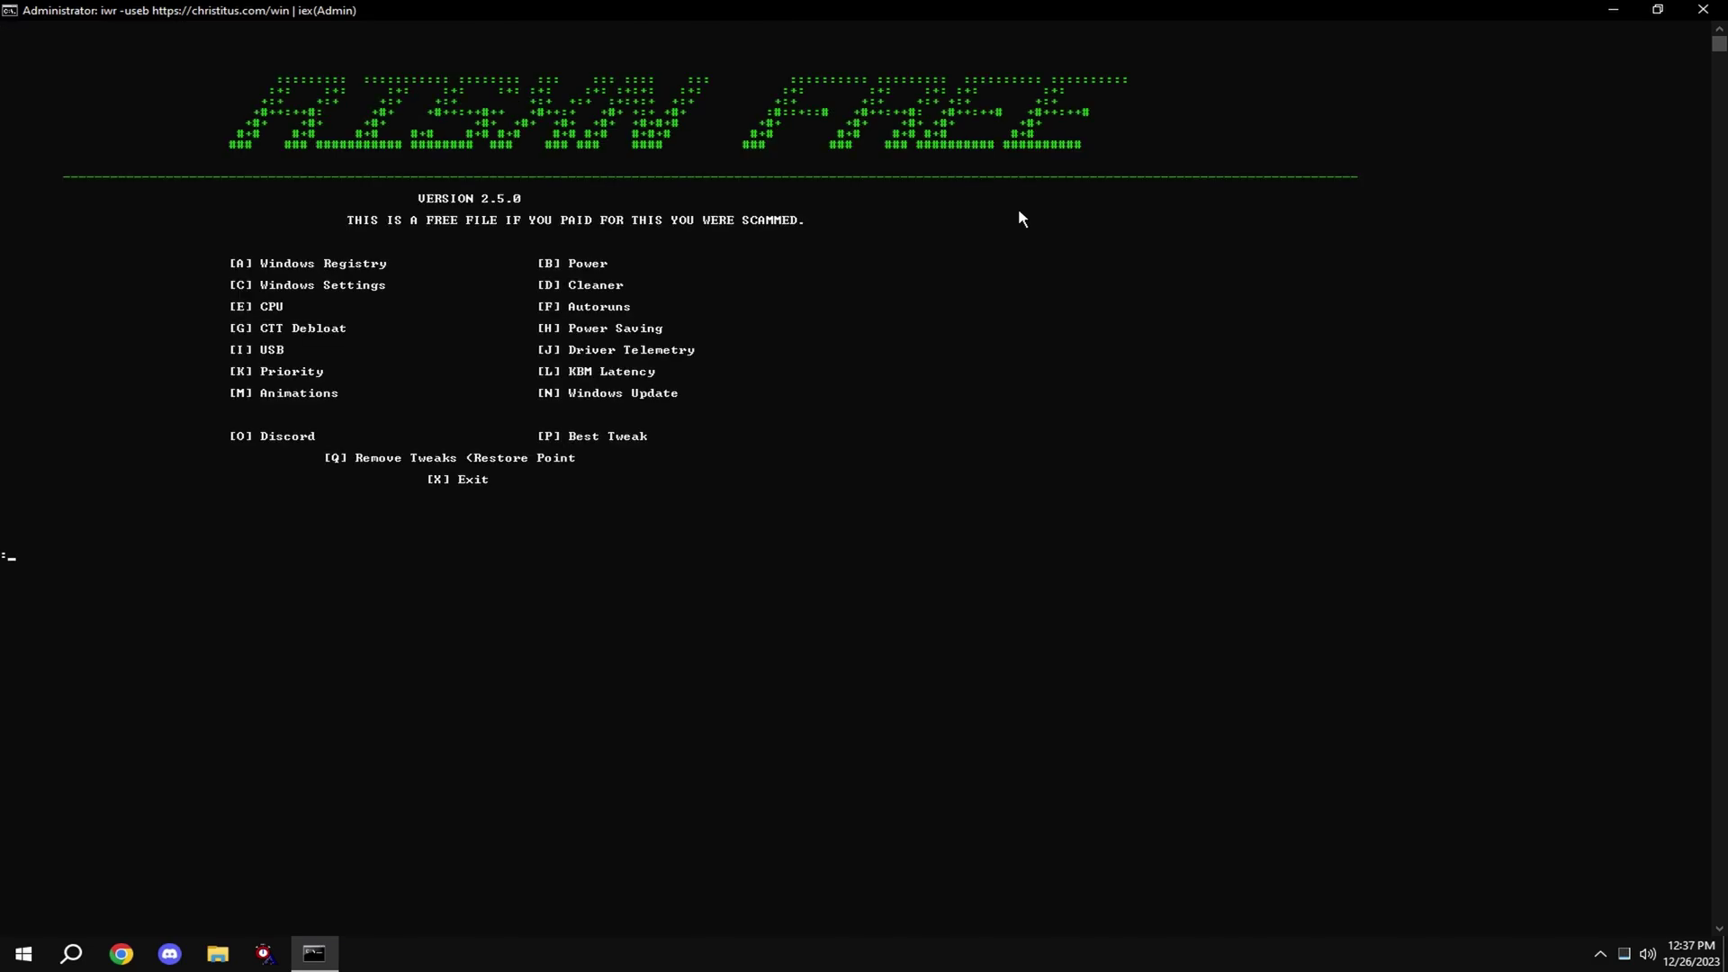
type("11")
key("Return")
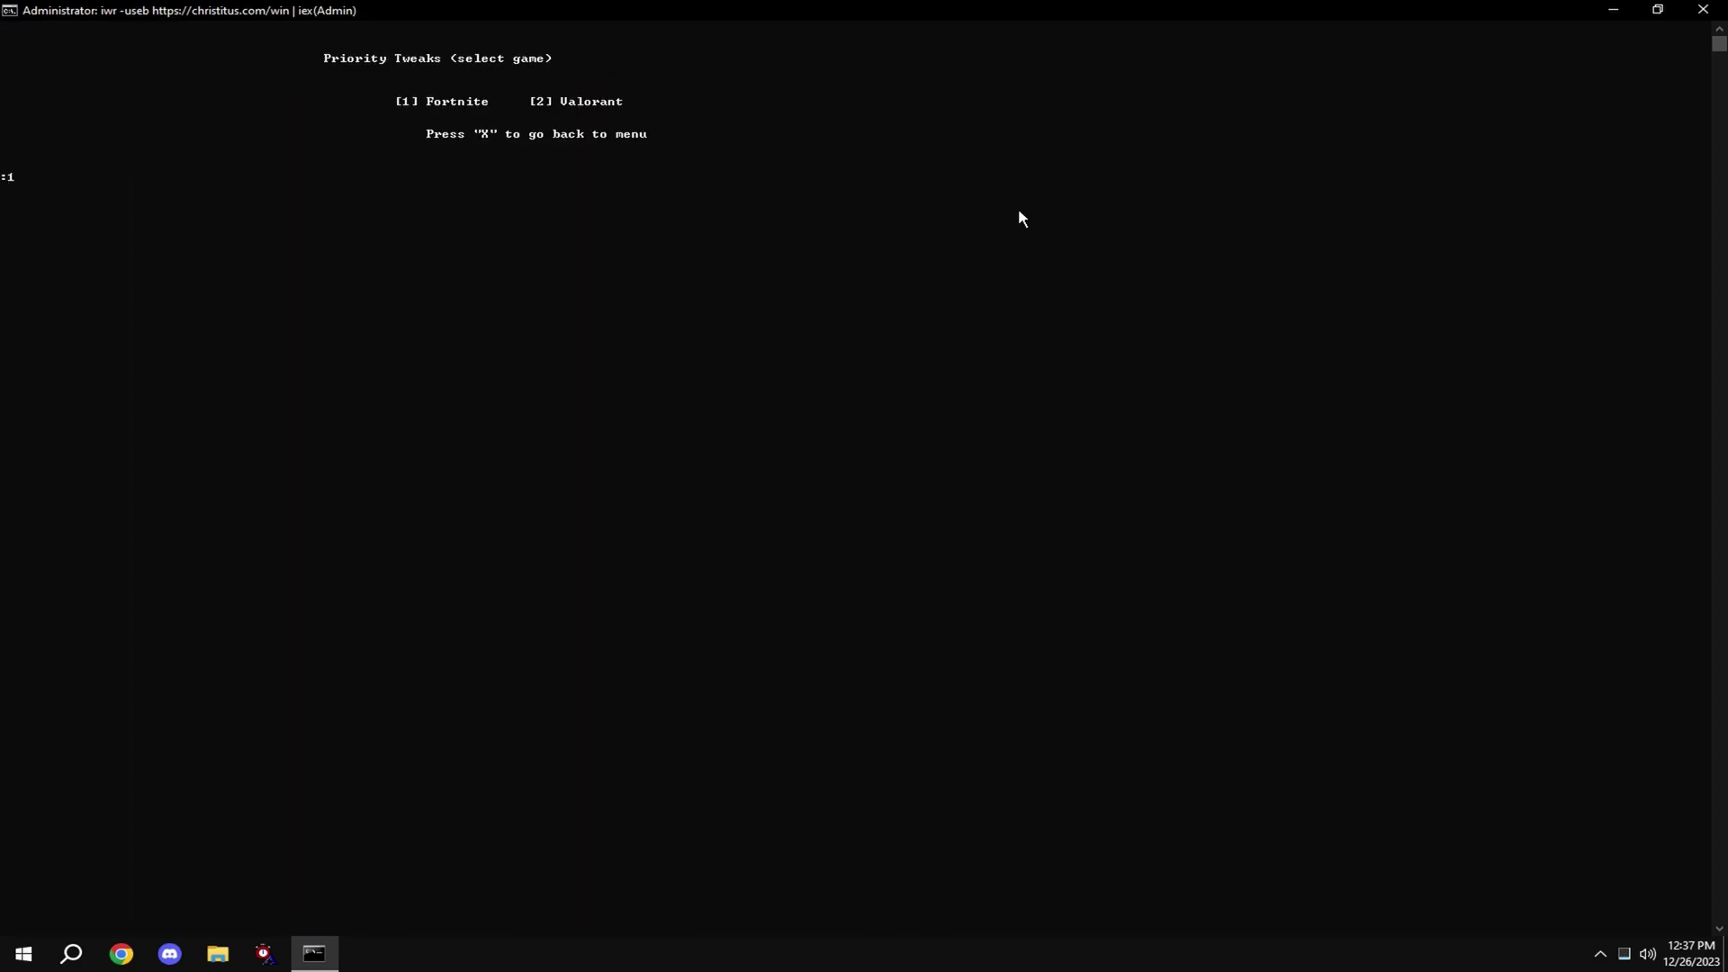
type("1")
key("Return")
key("Return")
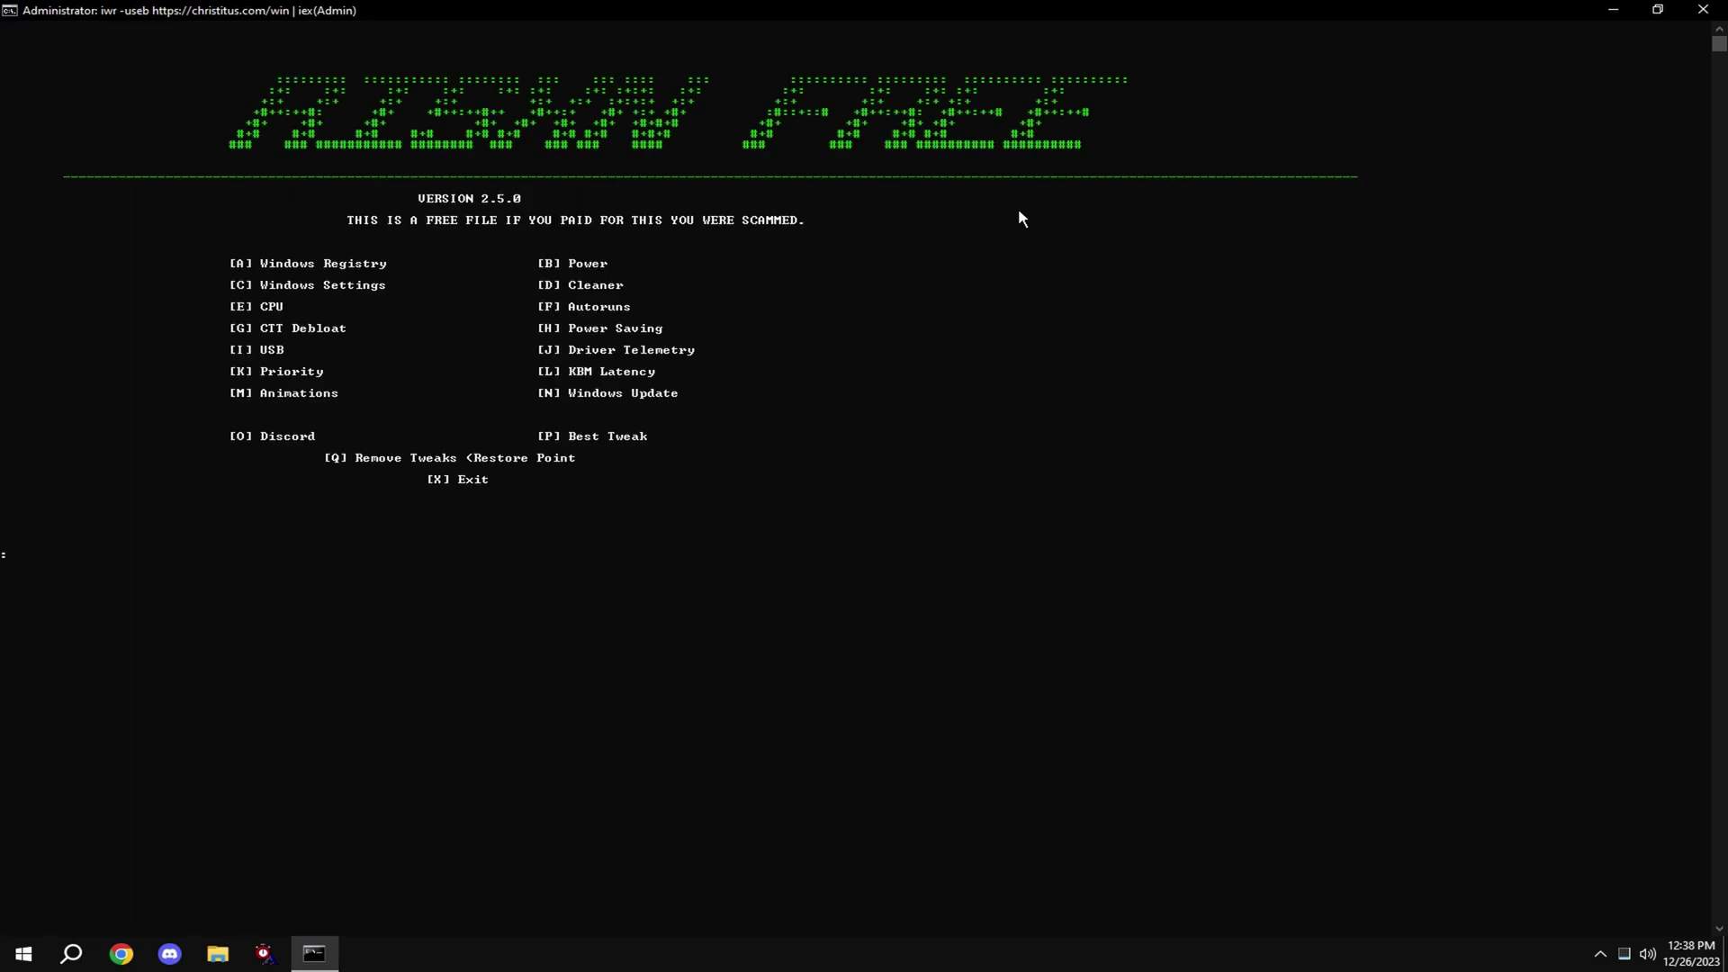
type("l")
key("Return")
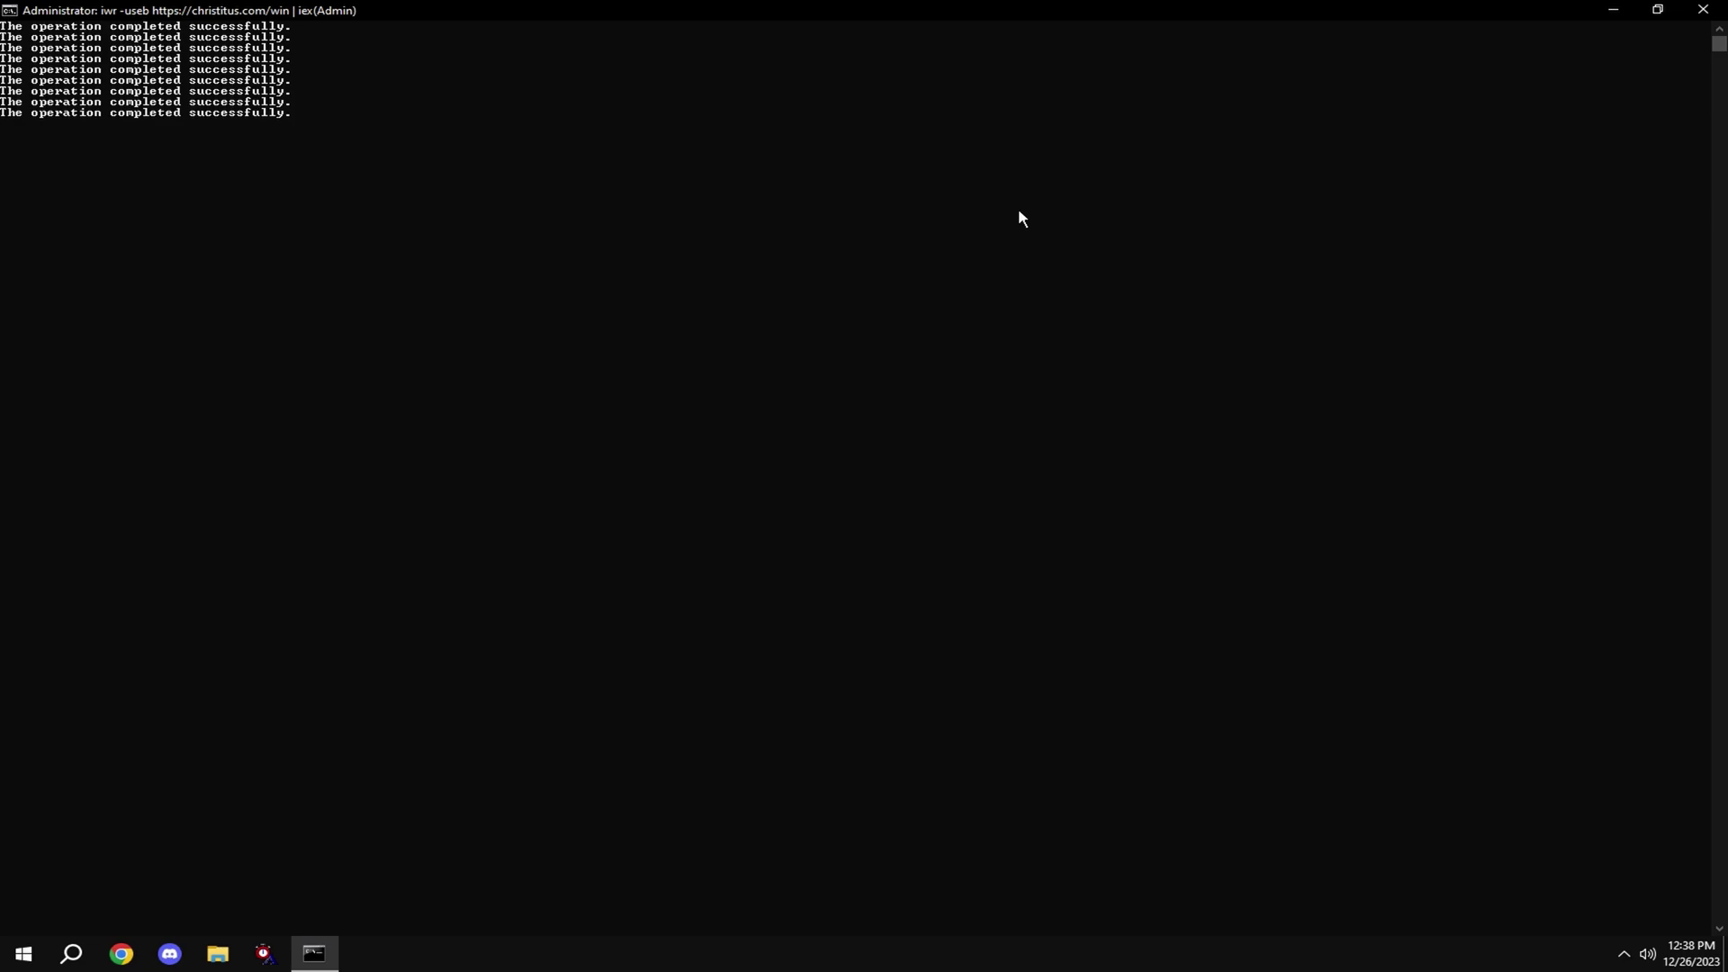
- Via option M, set visual effects to best performance, keeping smooth screen fonts and thumbnails
key("Return")
type("m")
key("Return")
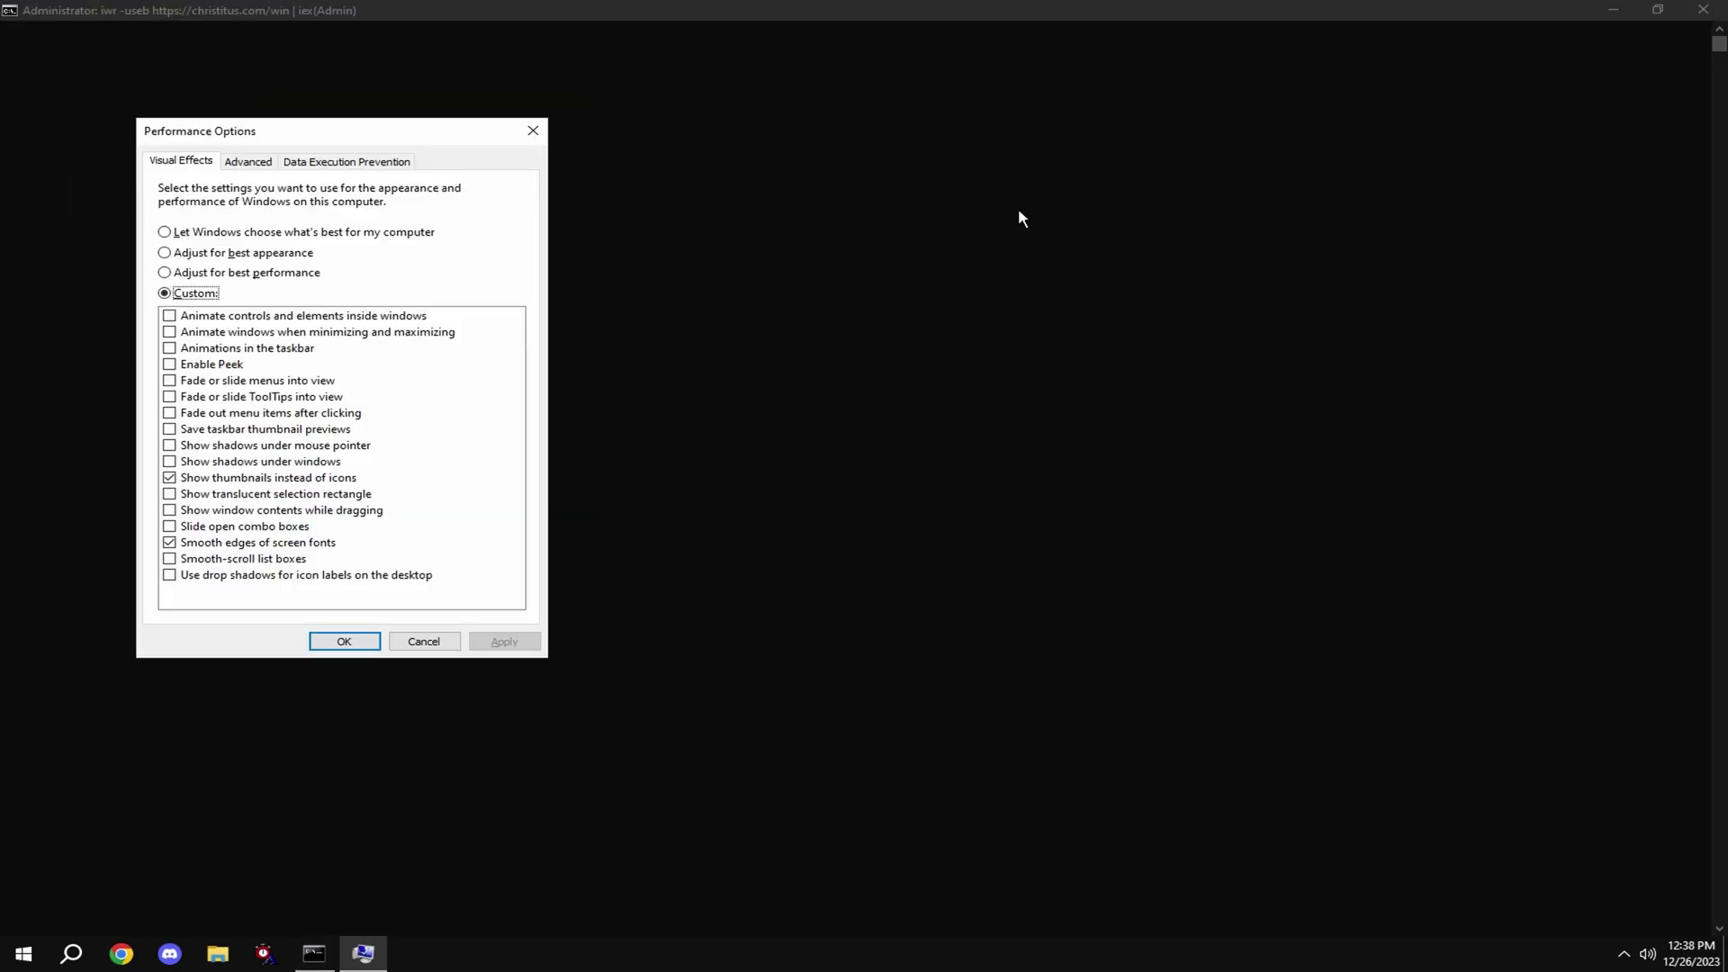
left_click(266, 276)
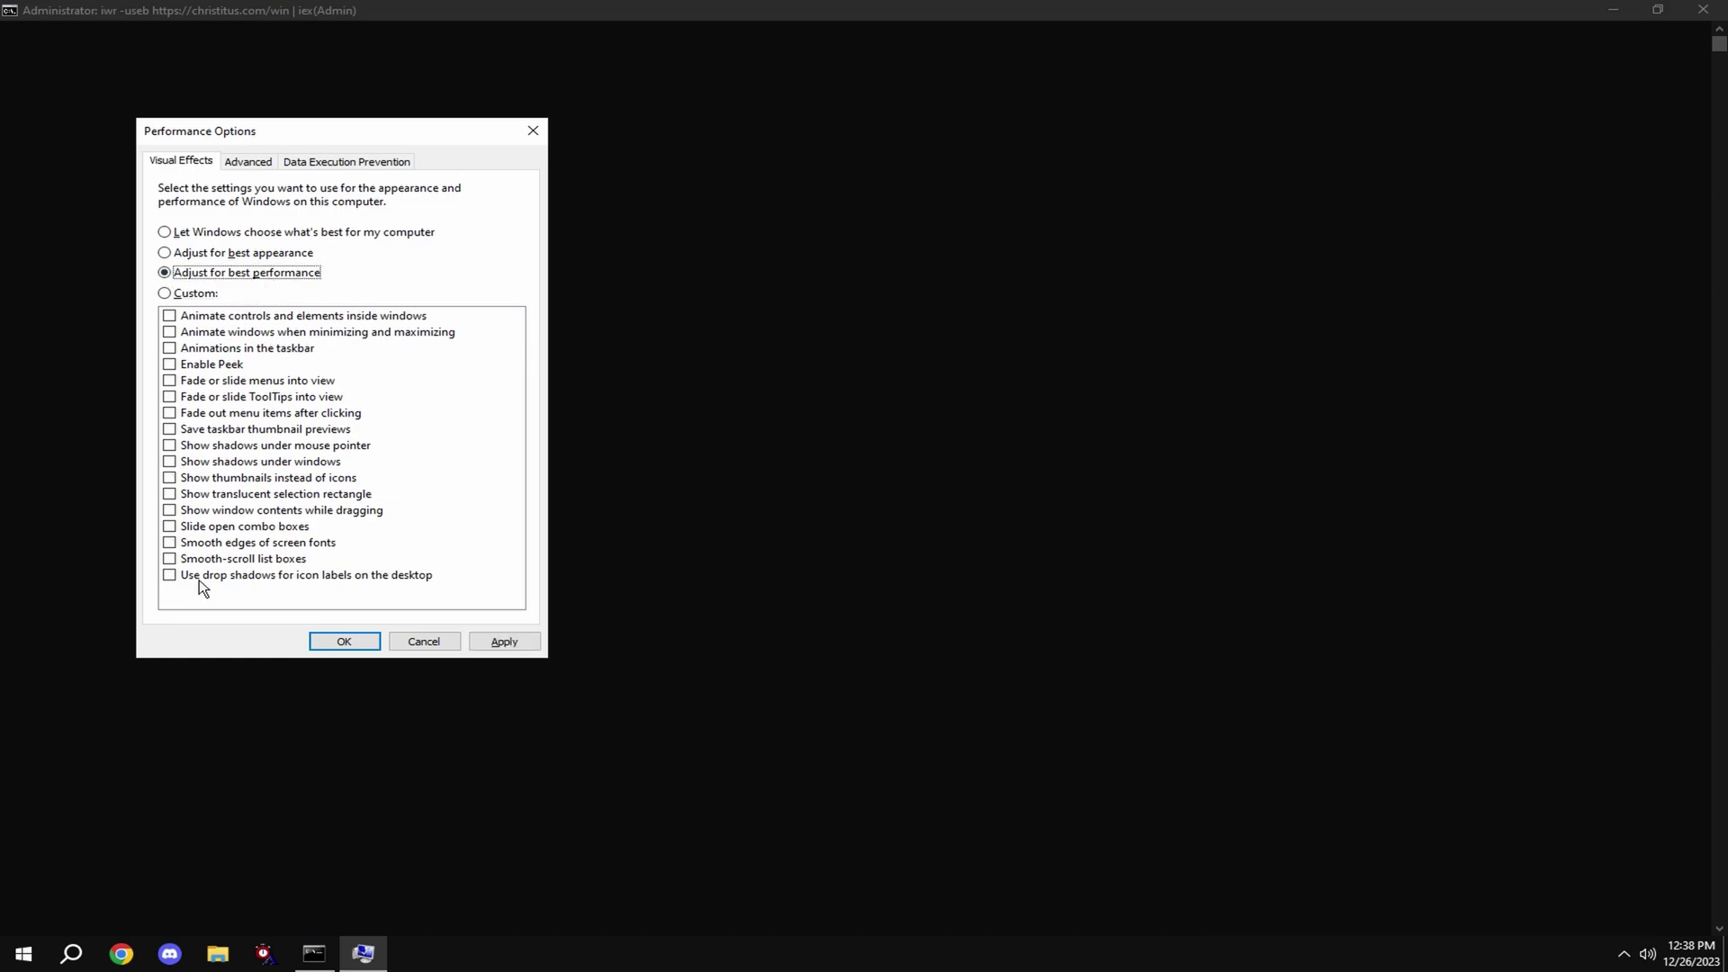
left_click(169, 543)
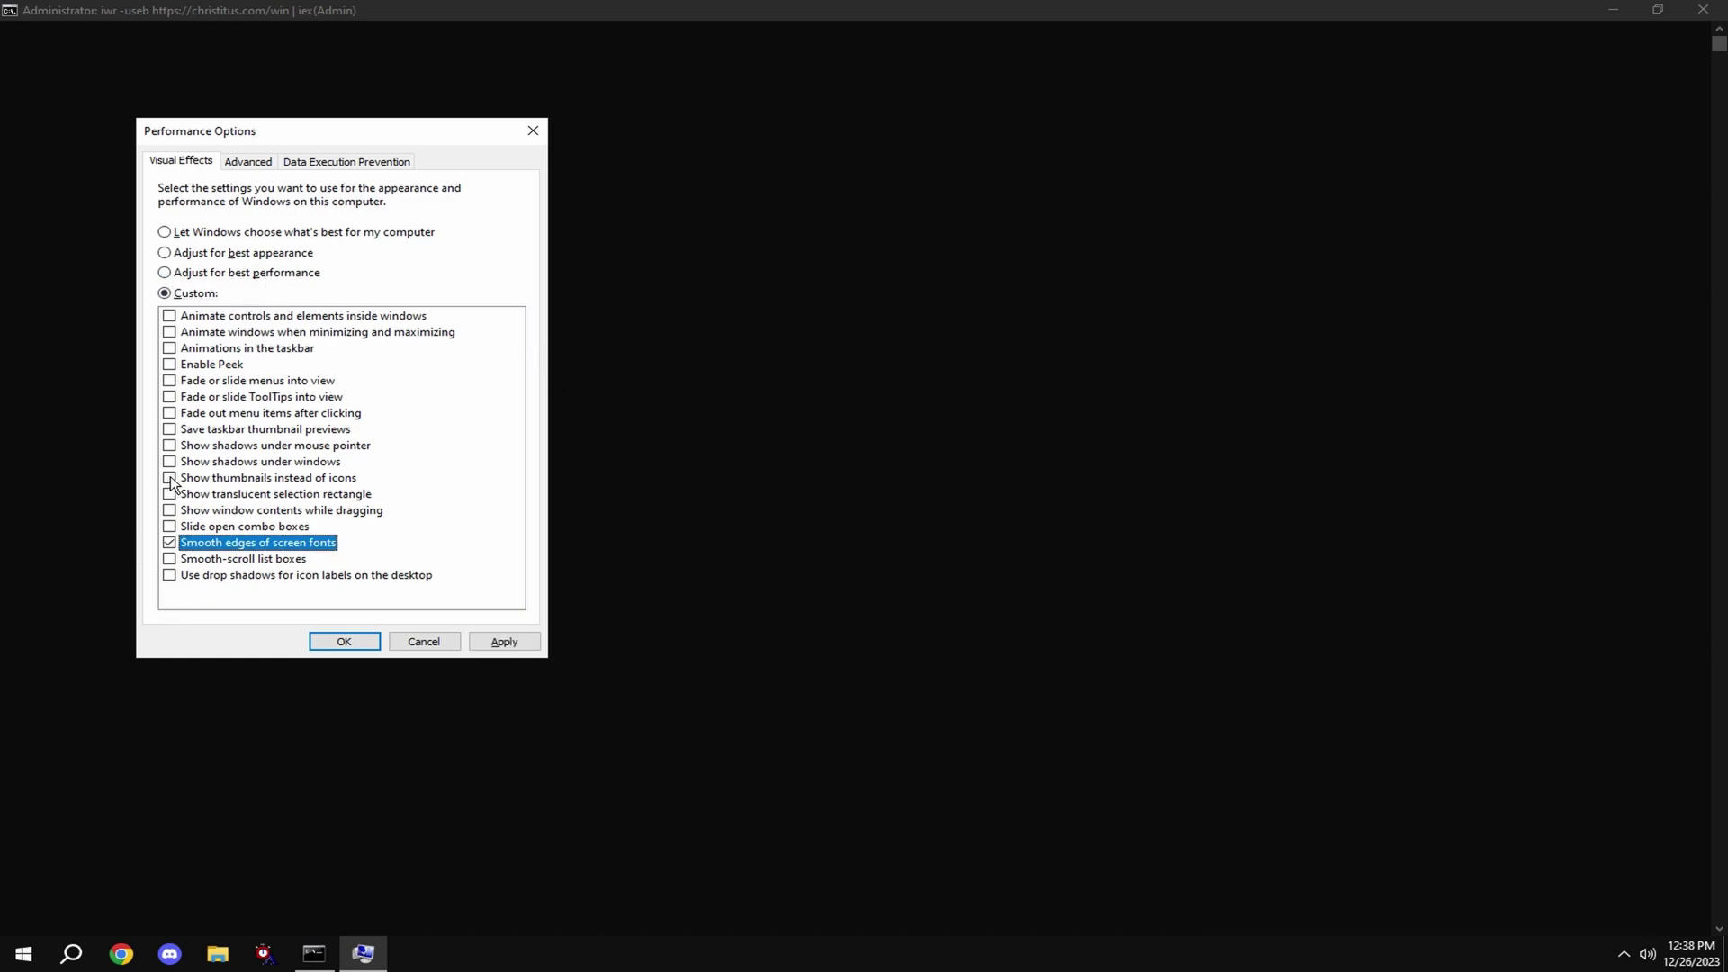
left_click(170, 478)
left_click(501, 642)
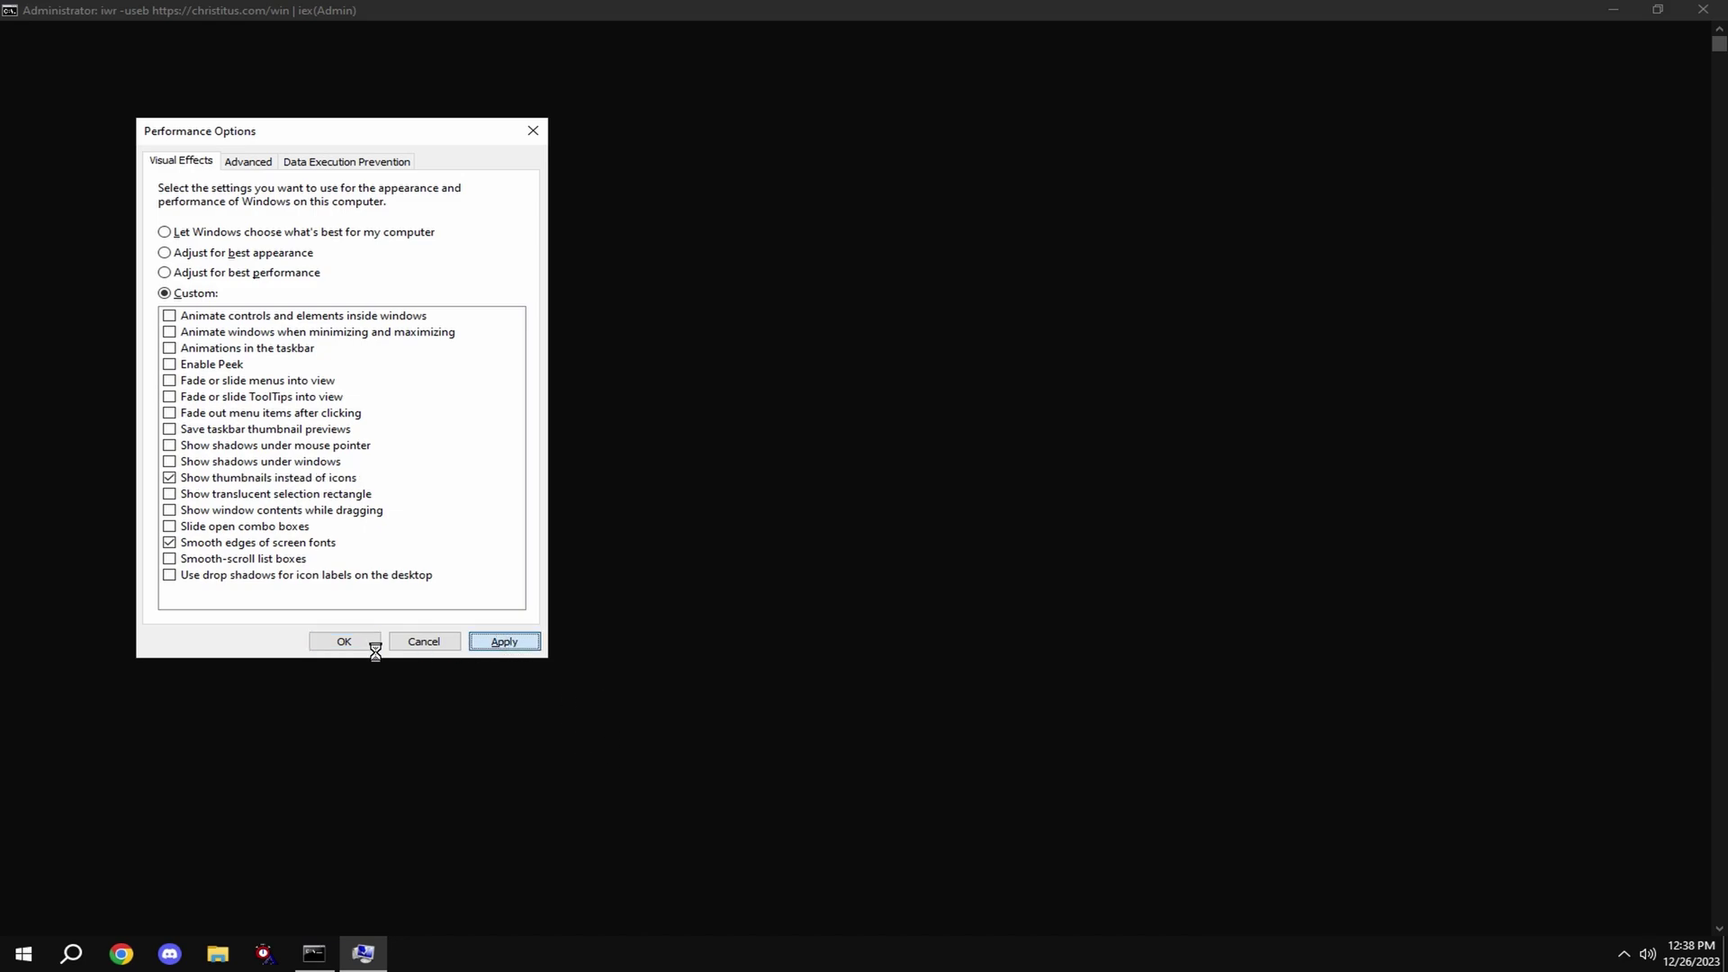
left_click(325, 642)
- Enter N to disable Windows Updates, then Q to open the System Restore wizard
key("Return")
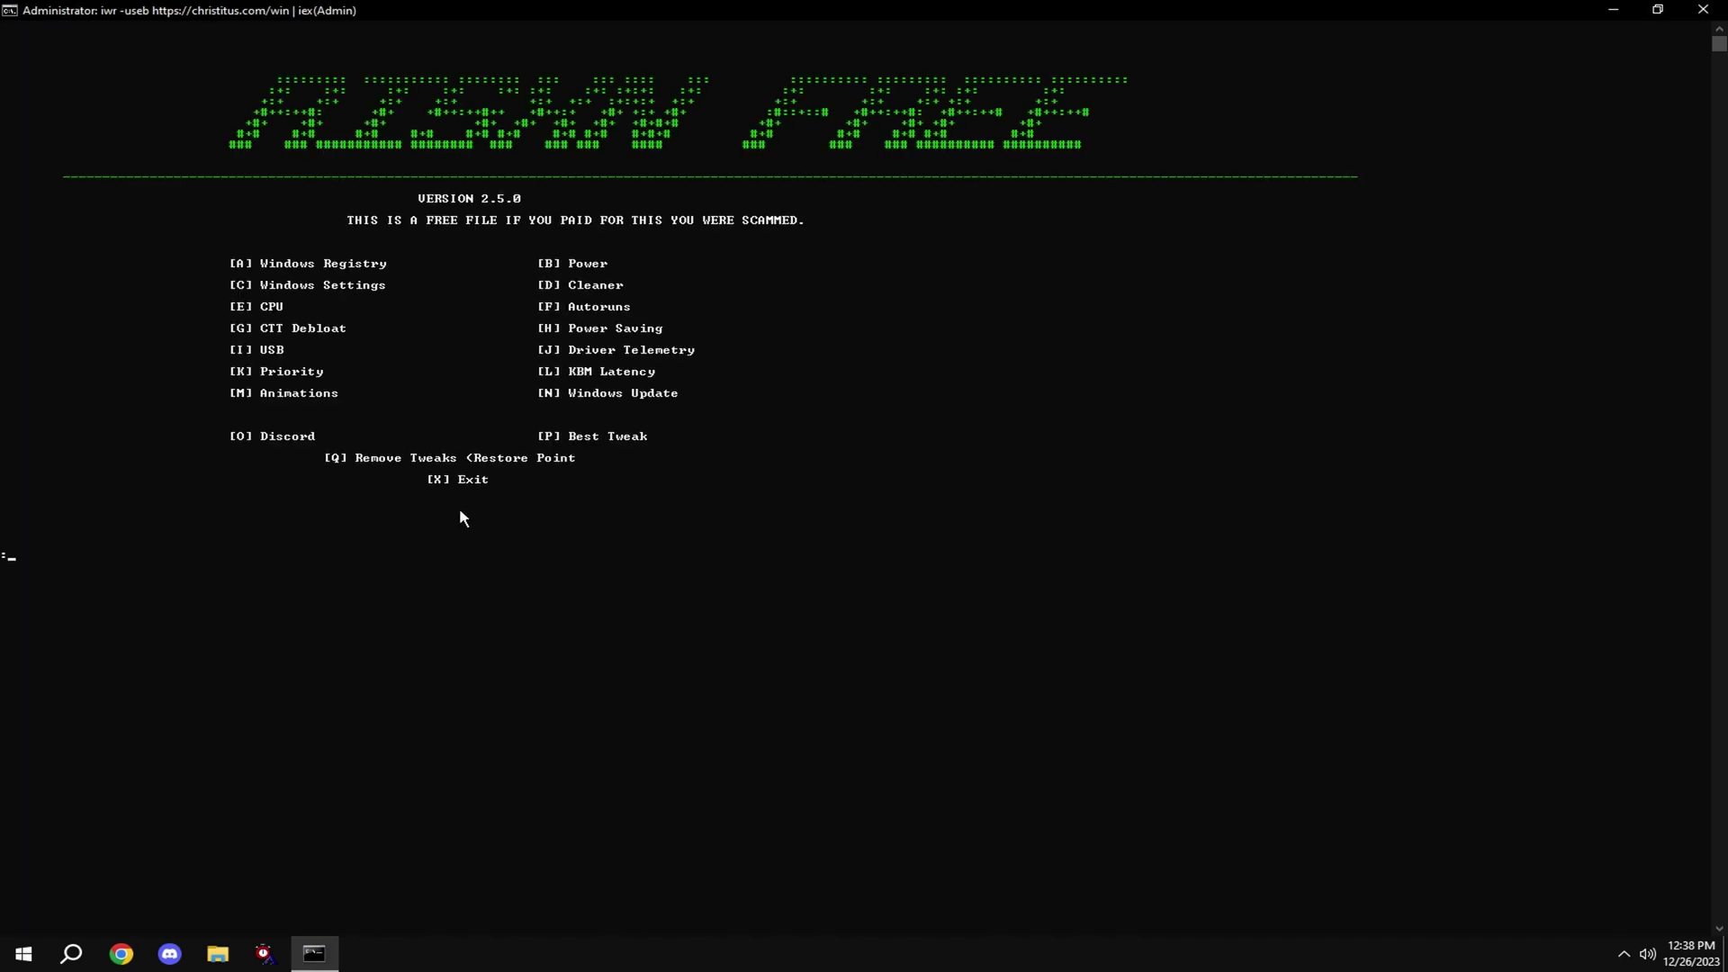
type("m")
key("BackSpace")
type("n")
key("Return")
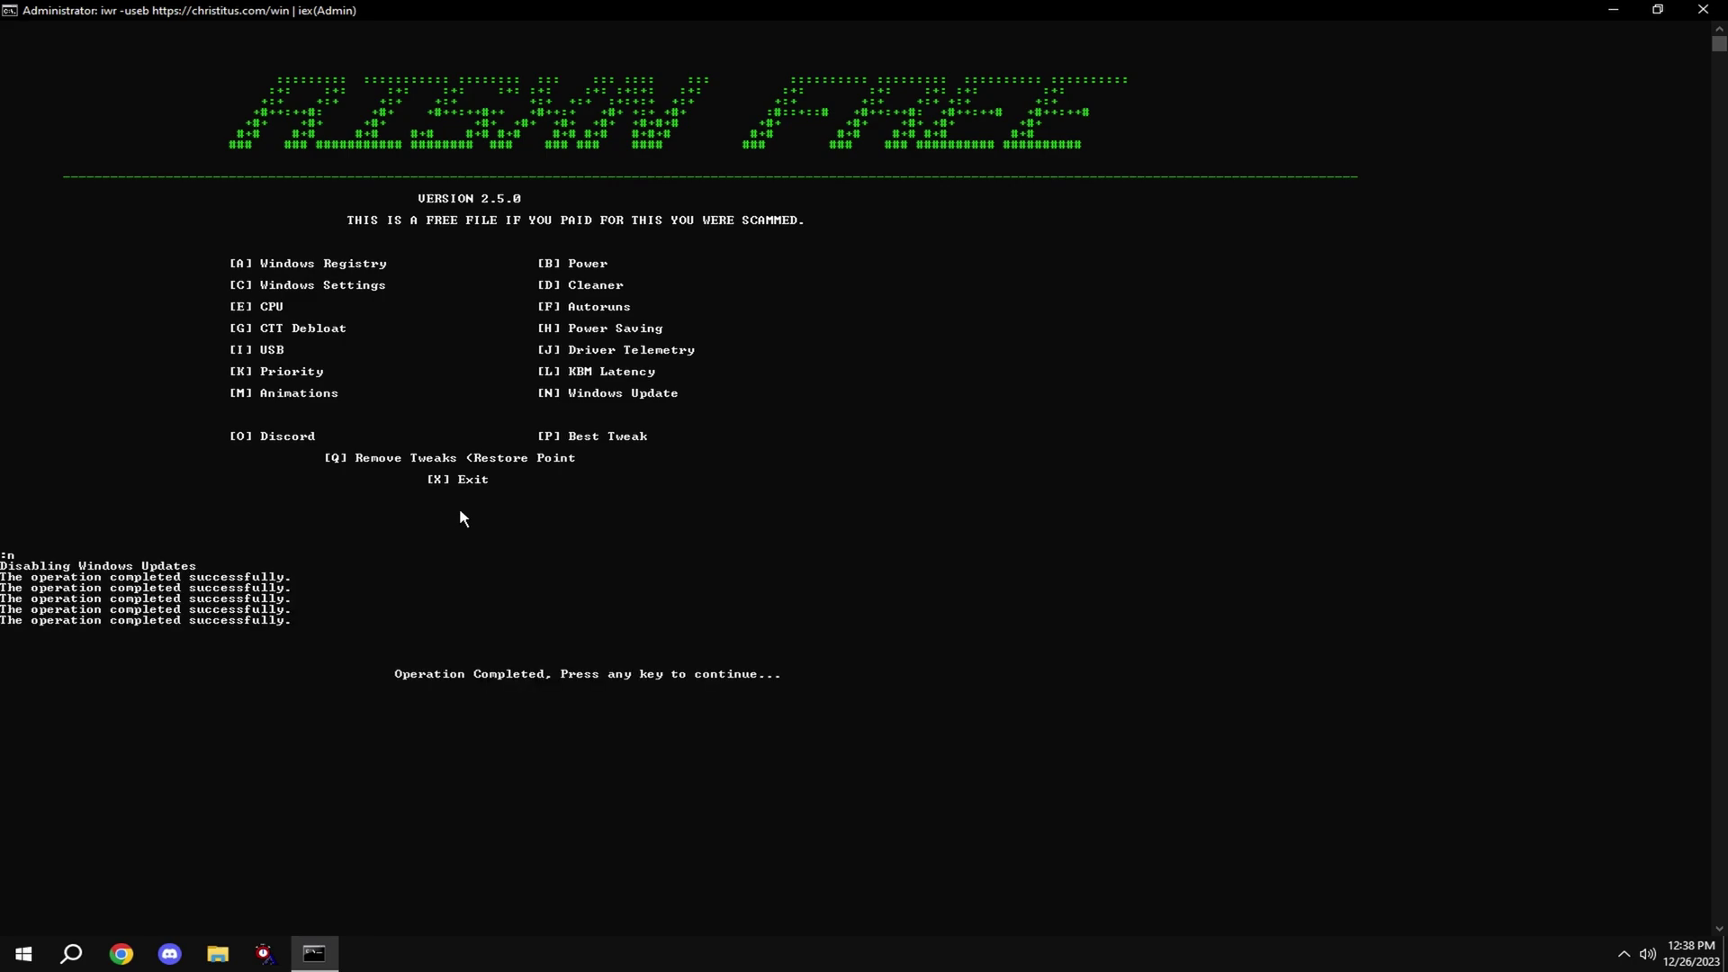
key("Return")
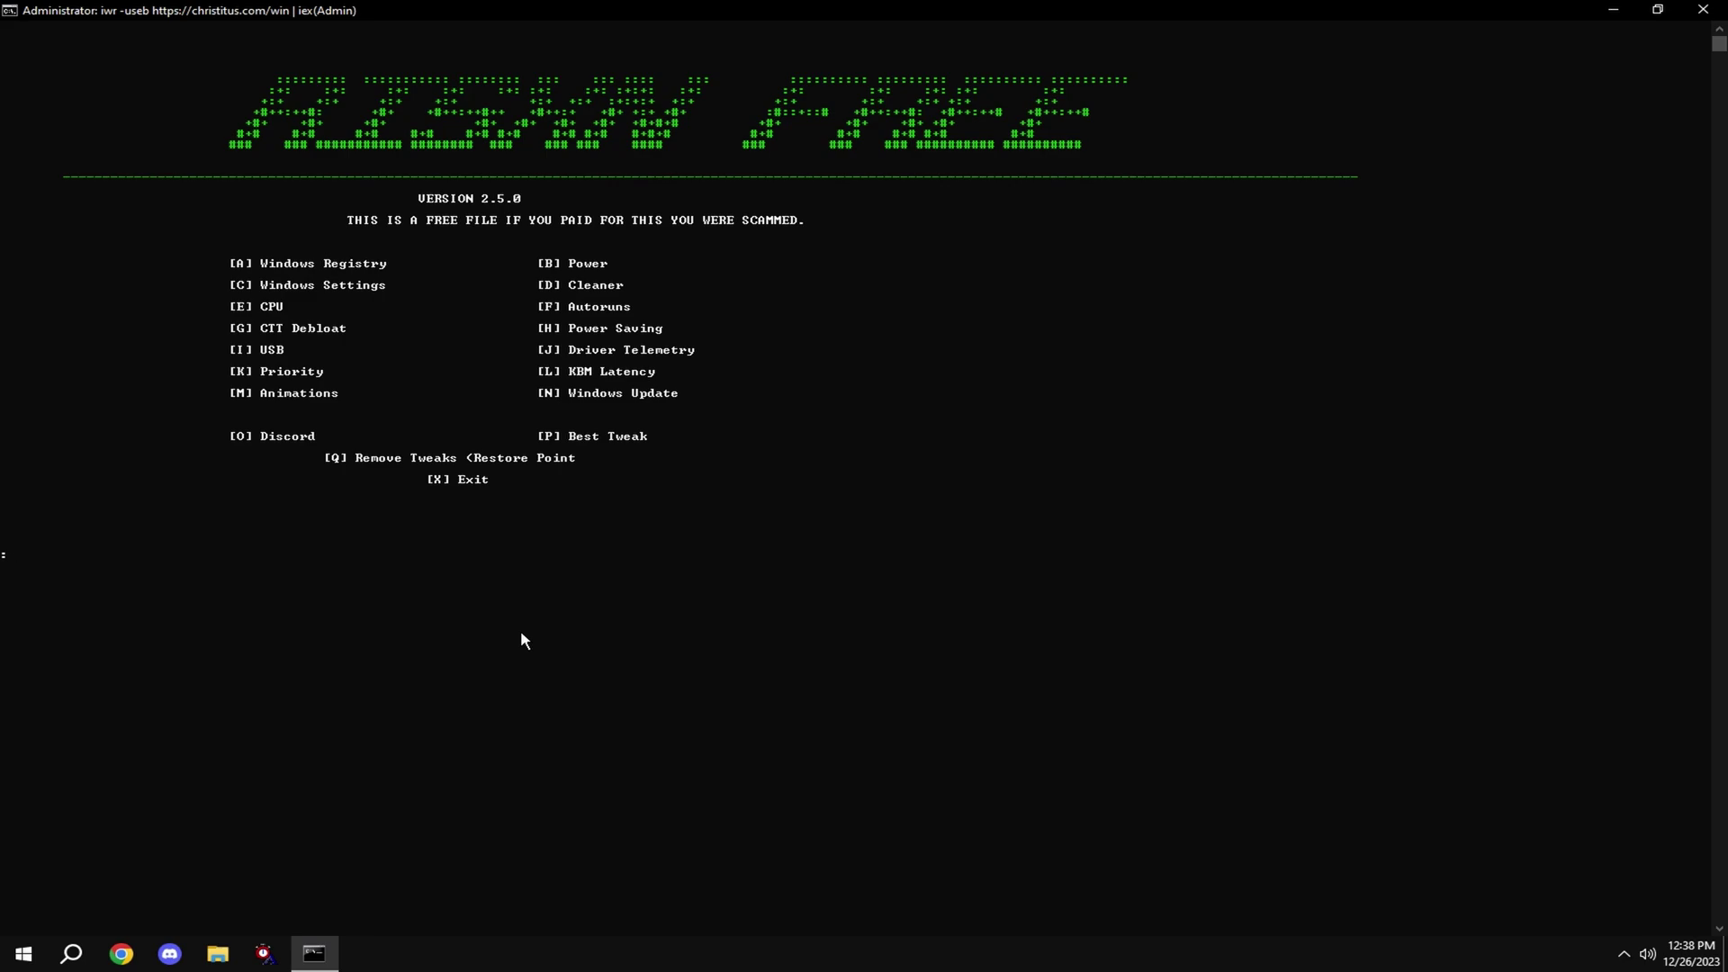
type("q")
key("Return")
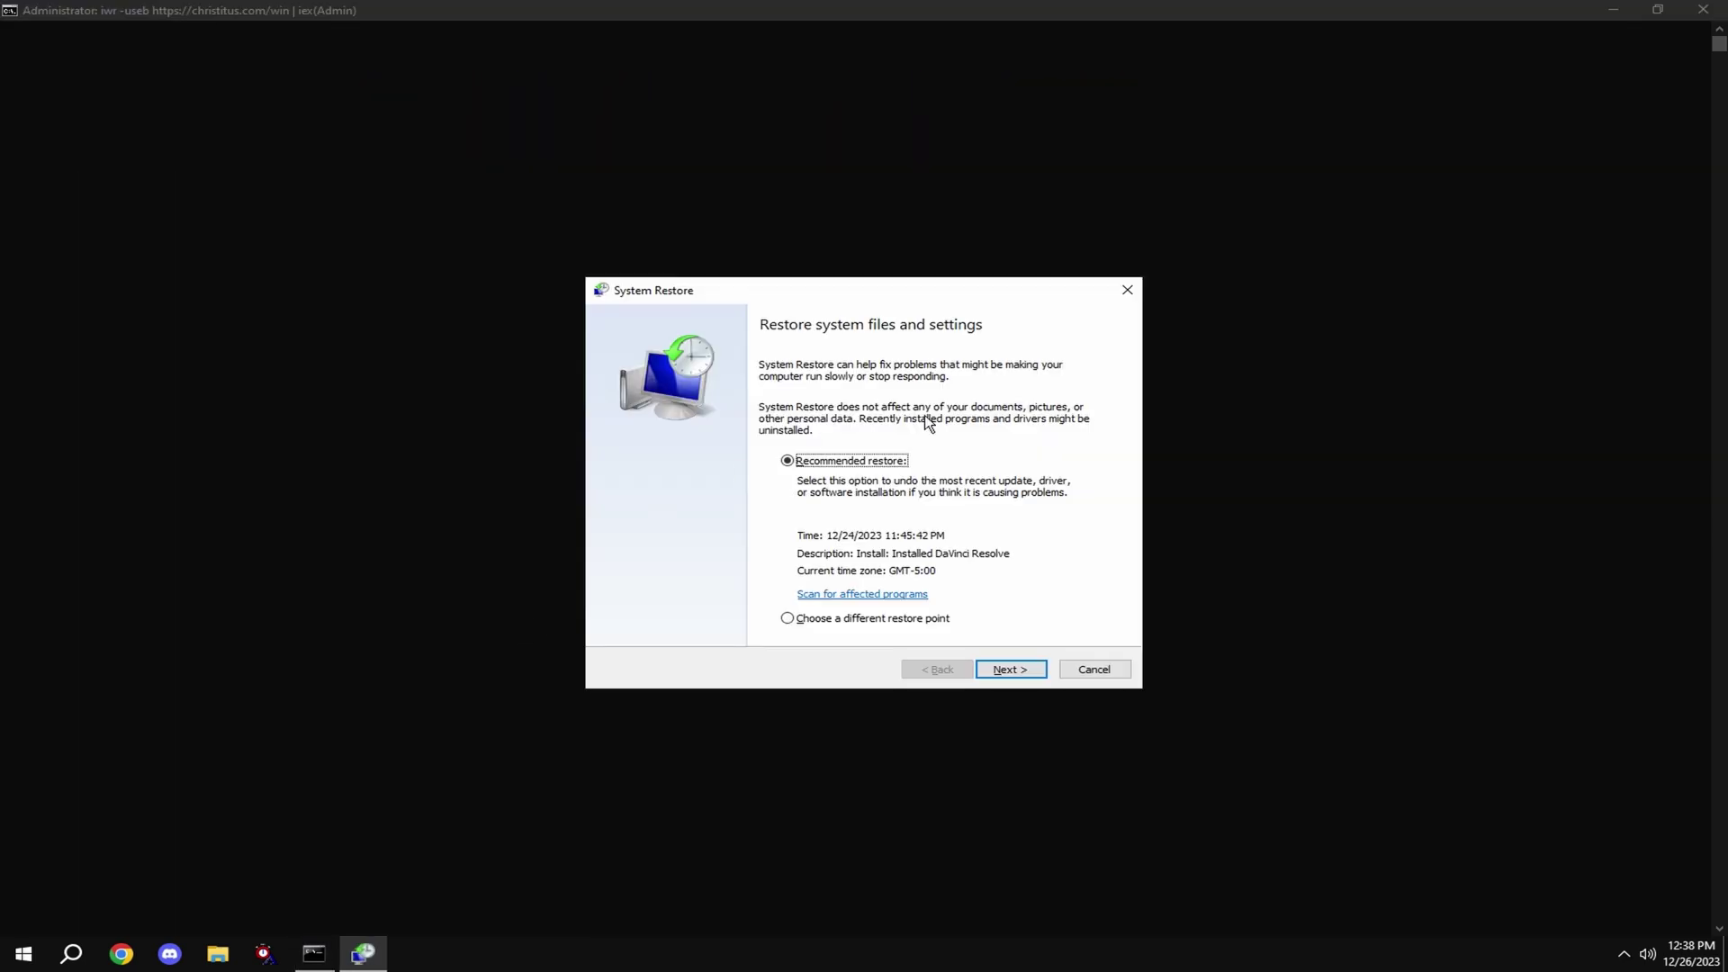